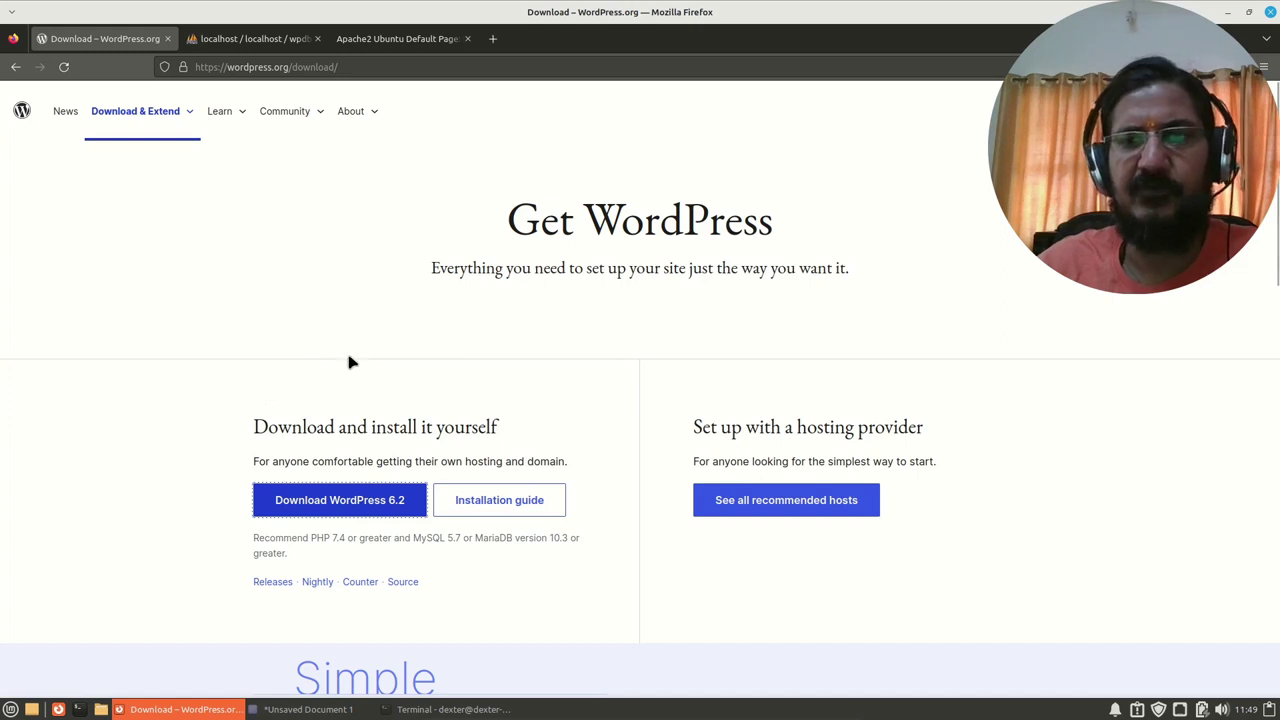
Step: Move the database notes editor to the left and hide it
left_click(311, 710)
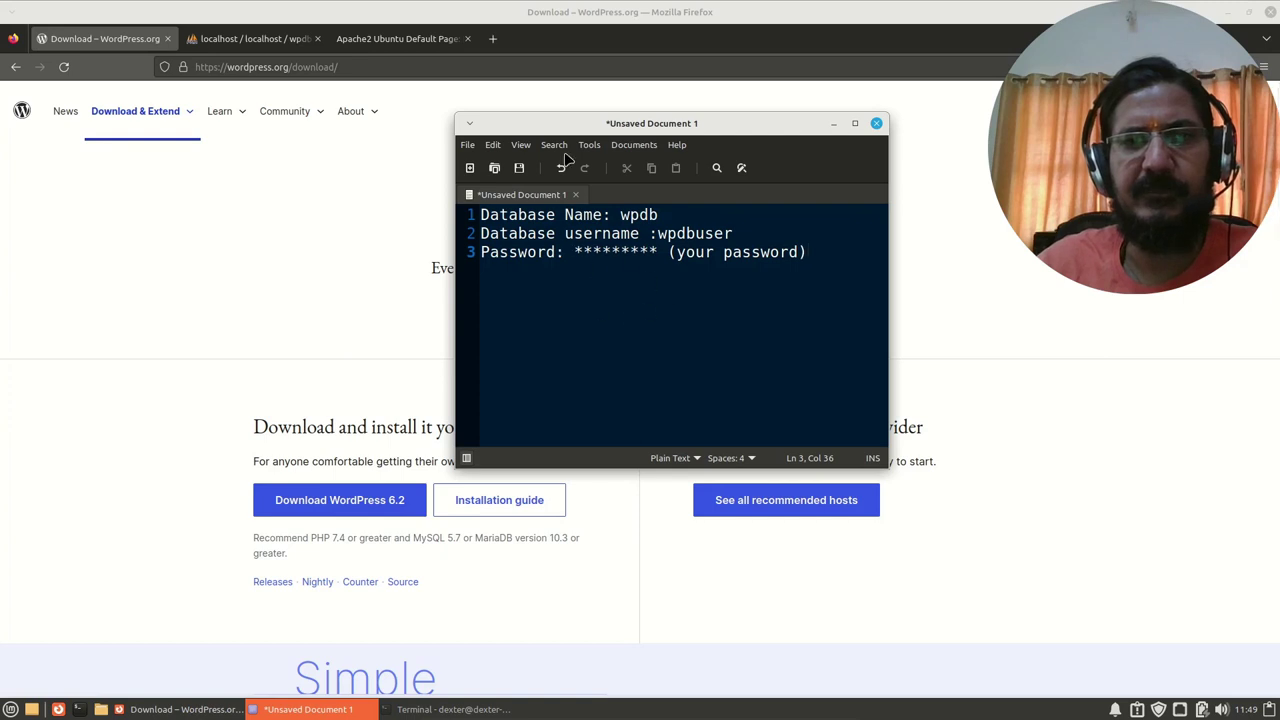
left_click_drag(657, 123, 379, 98)
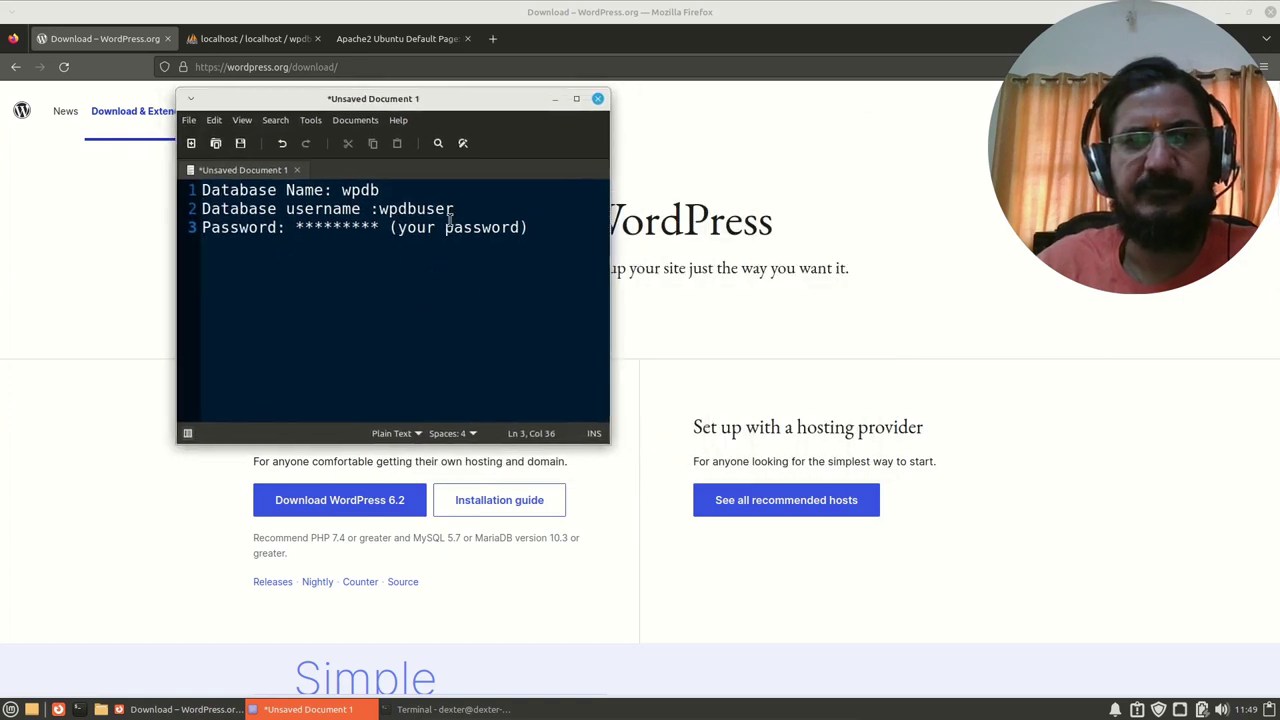
left_click(555, 99)
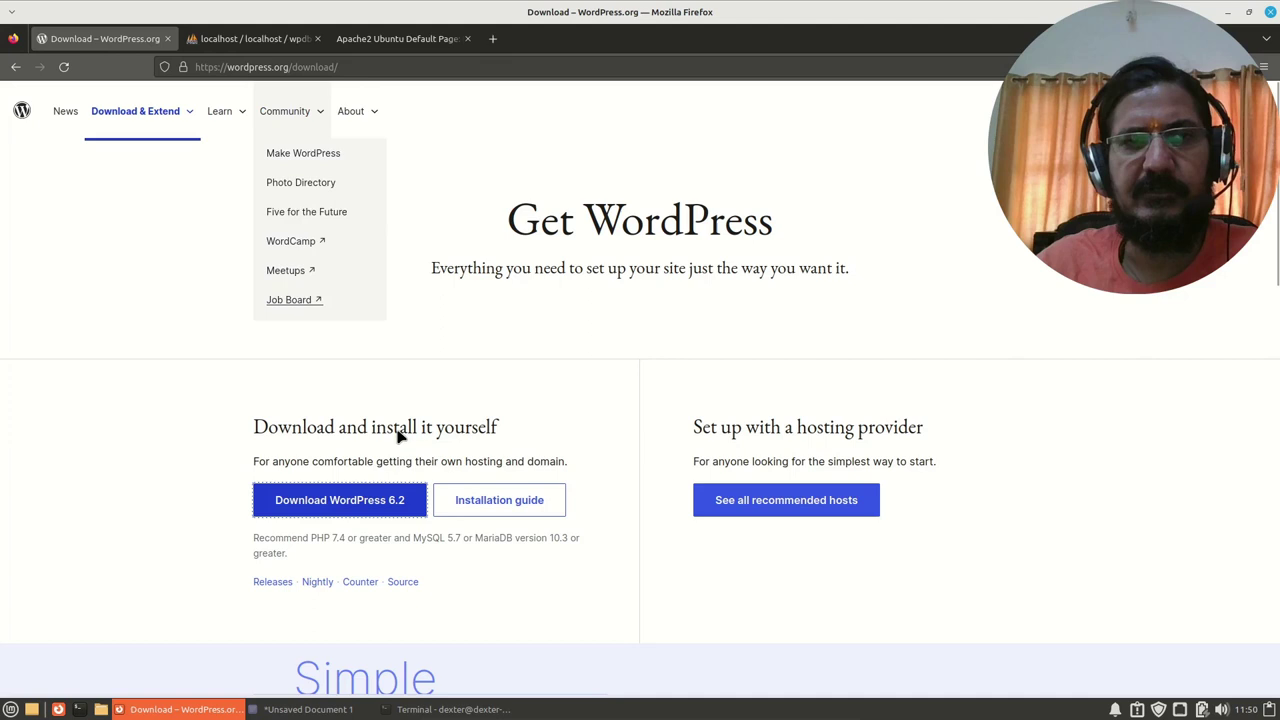
Step: Open Caja at the home folder, enlarge its window and open Downloads
left_click(101, 710)
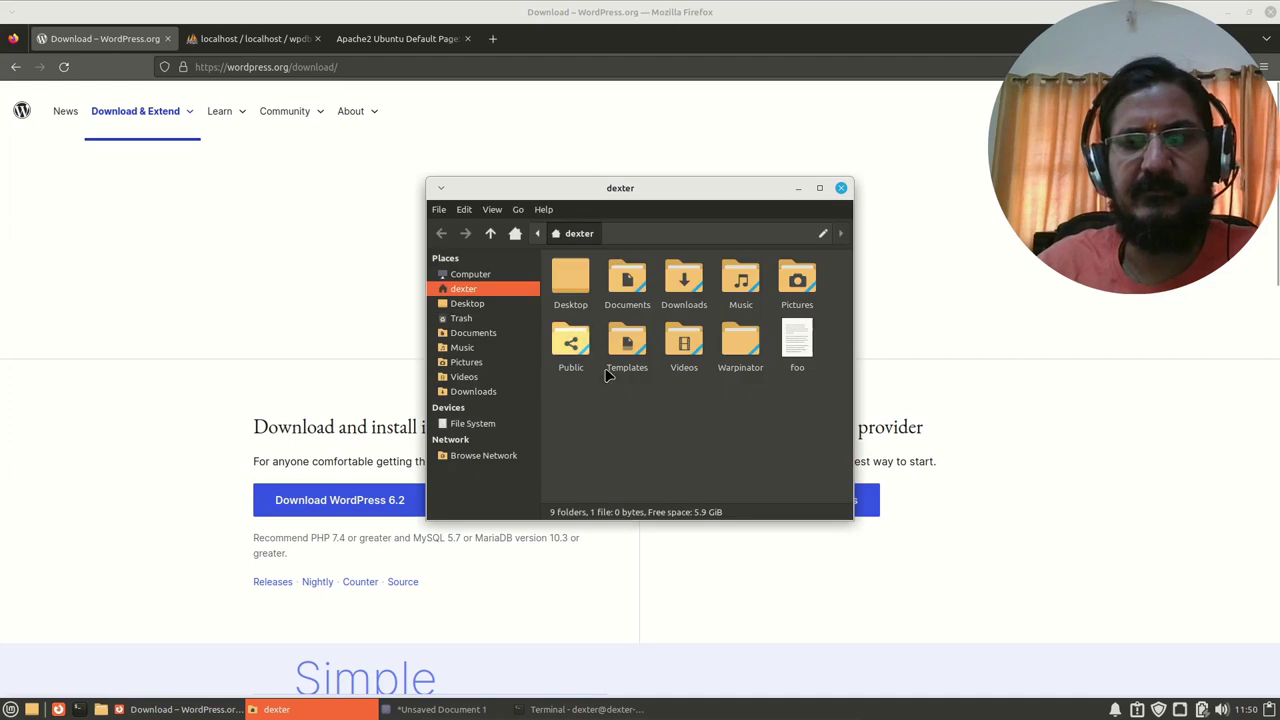
left_click_drag(760, 186, 612, 105)
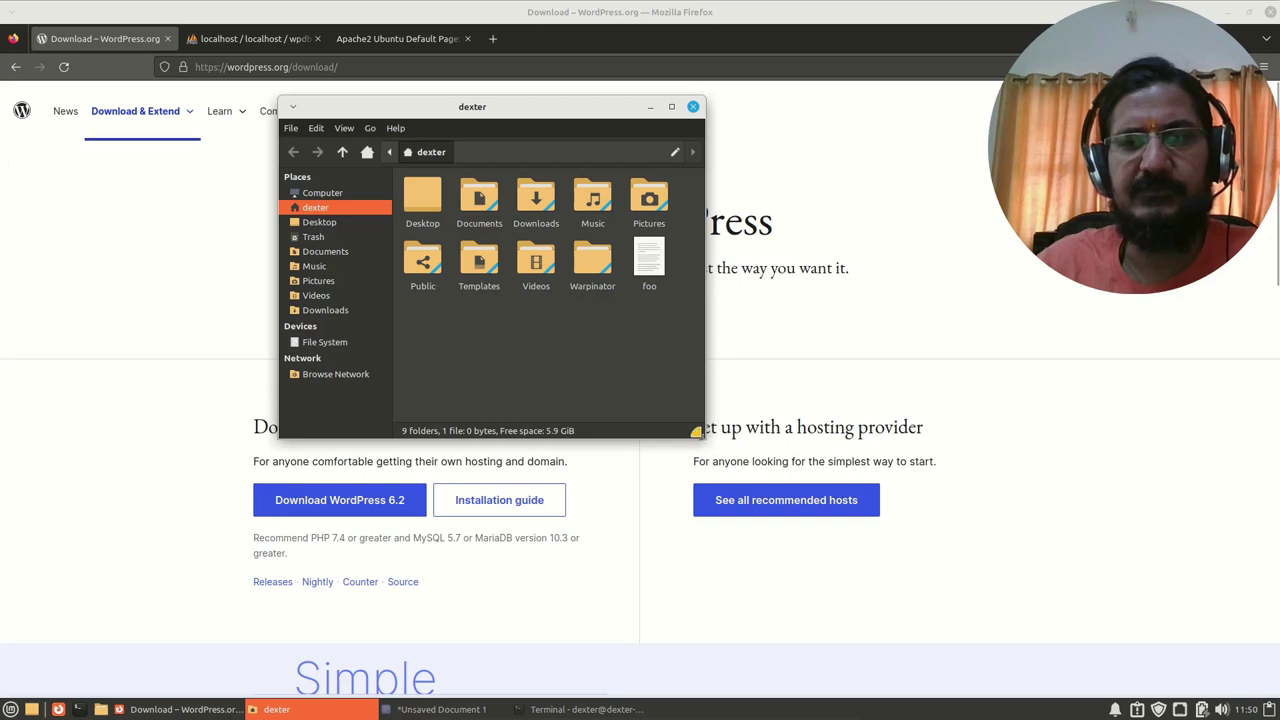
left_click_drag(703, 436, 968, 541)
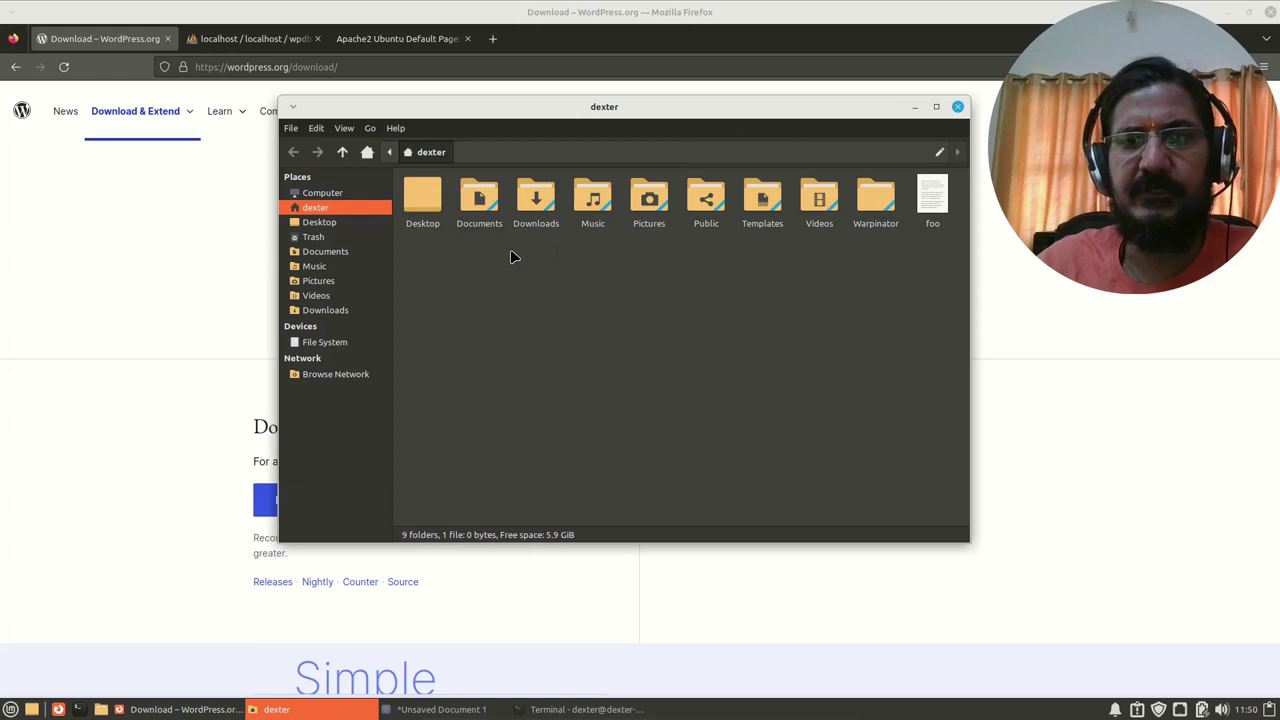
double_click(534, 230)
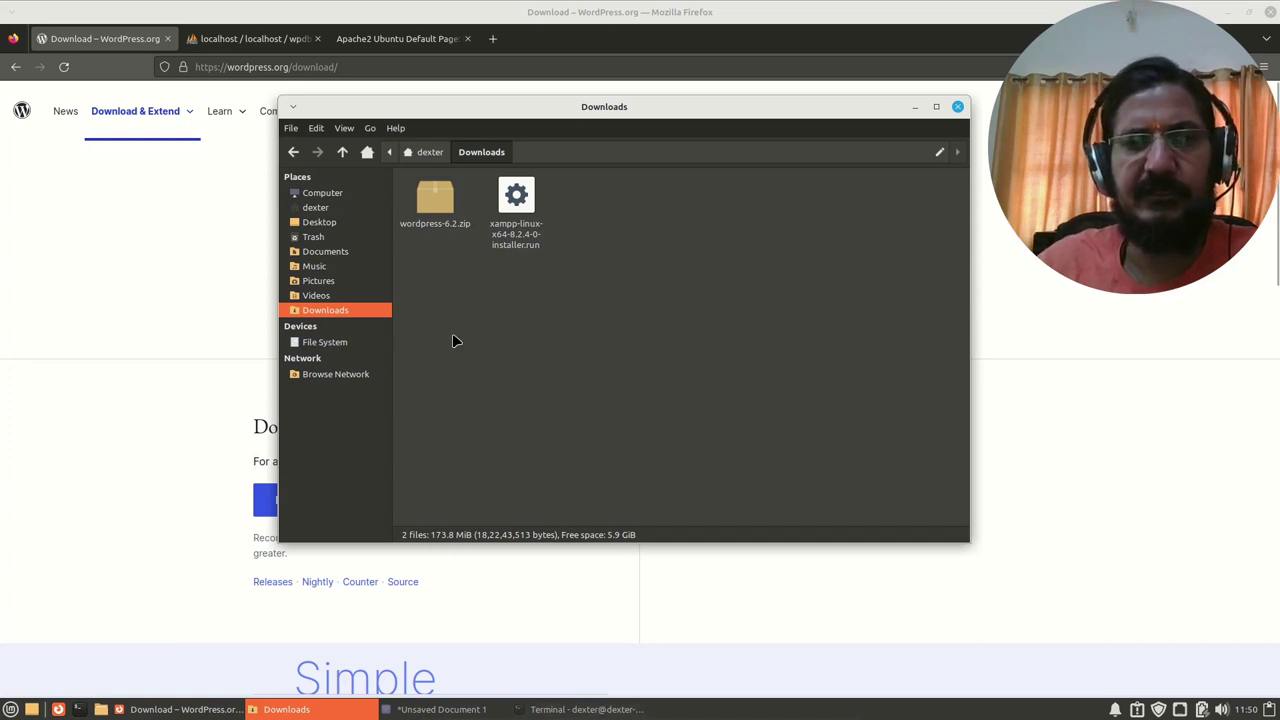
left_click(390, 155)
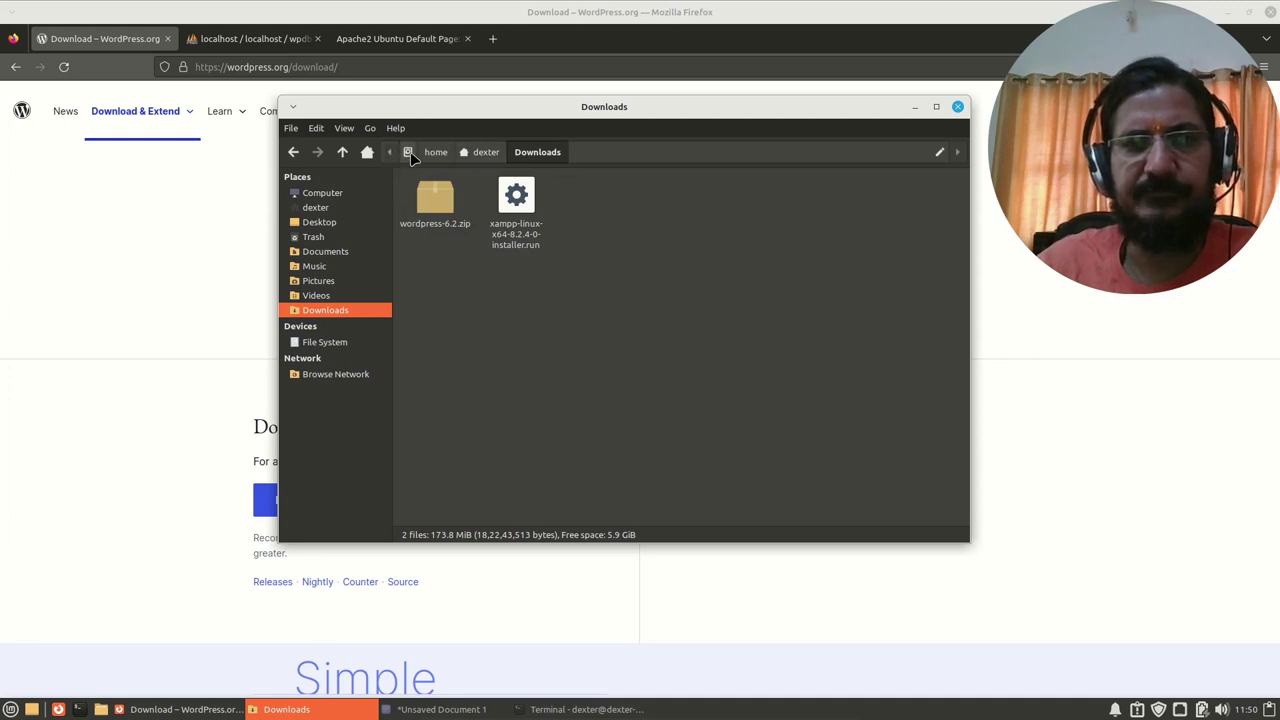
left_click(408, 153)
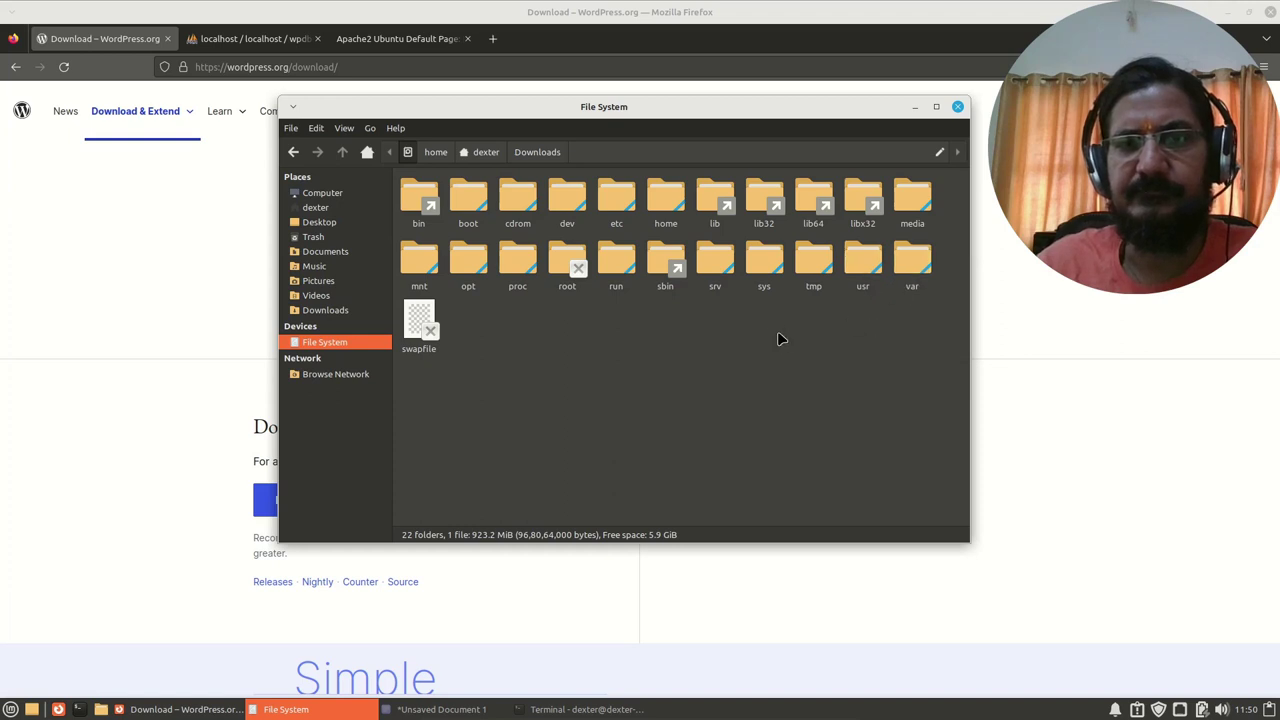
double_click(906, 270)
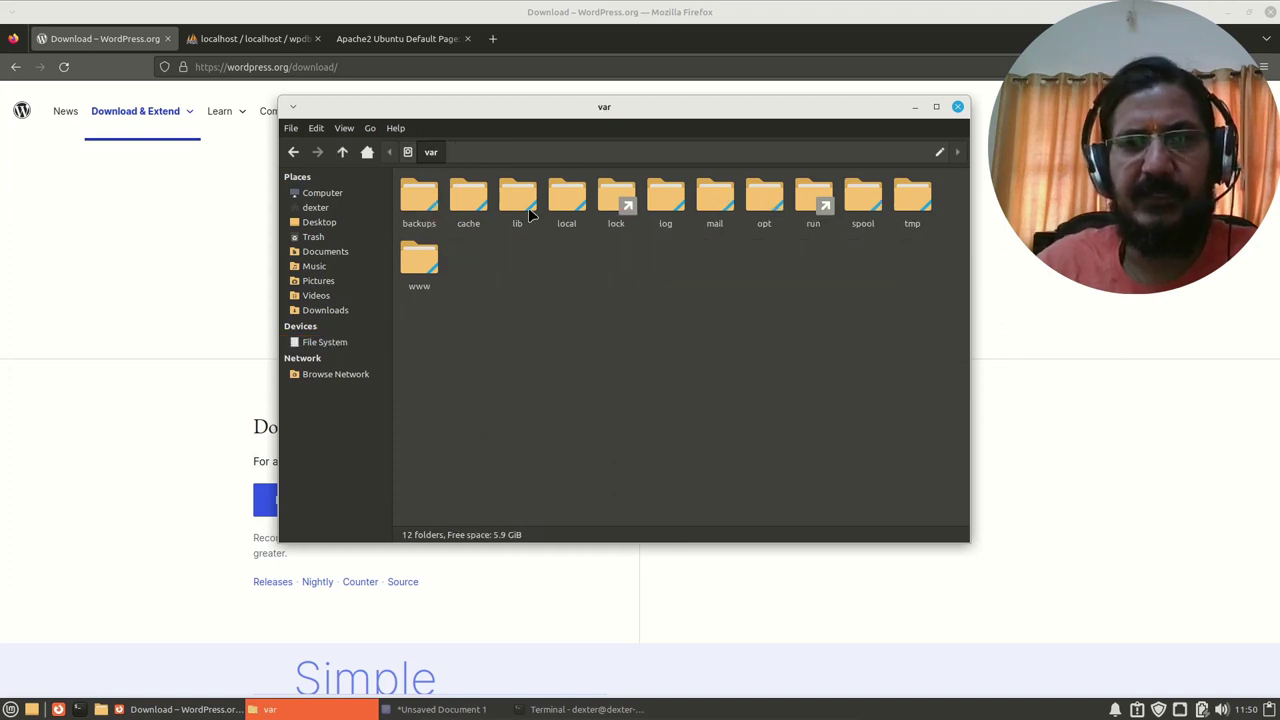
scroll(765, 383, "up", 2)
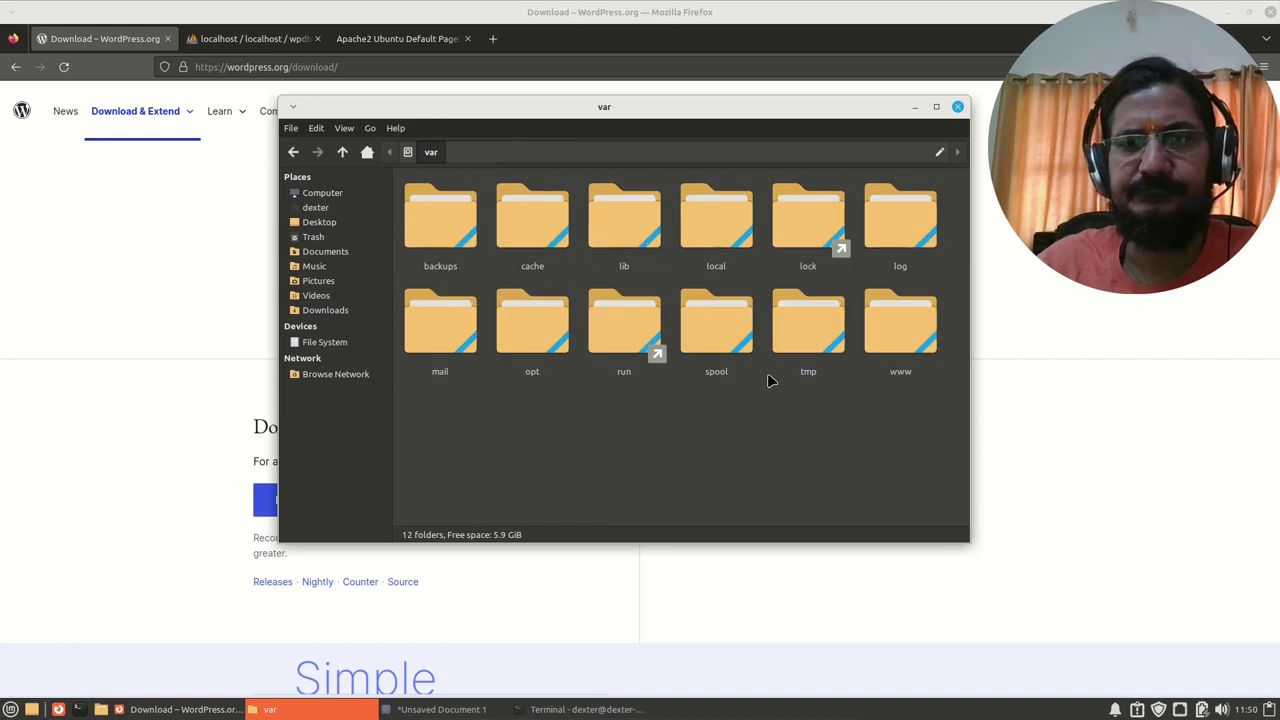
double_click(908, 345)
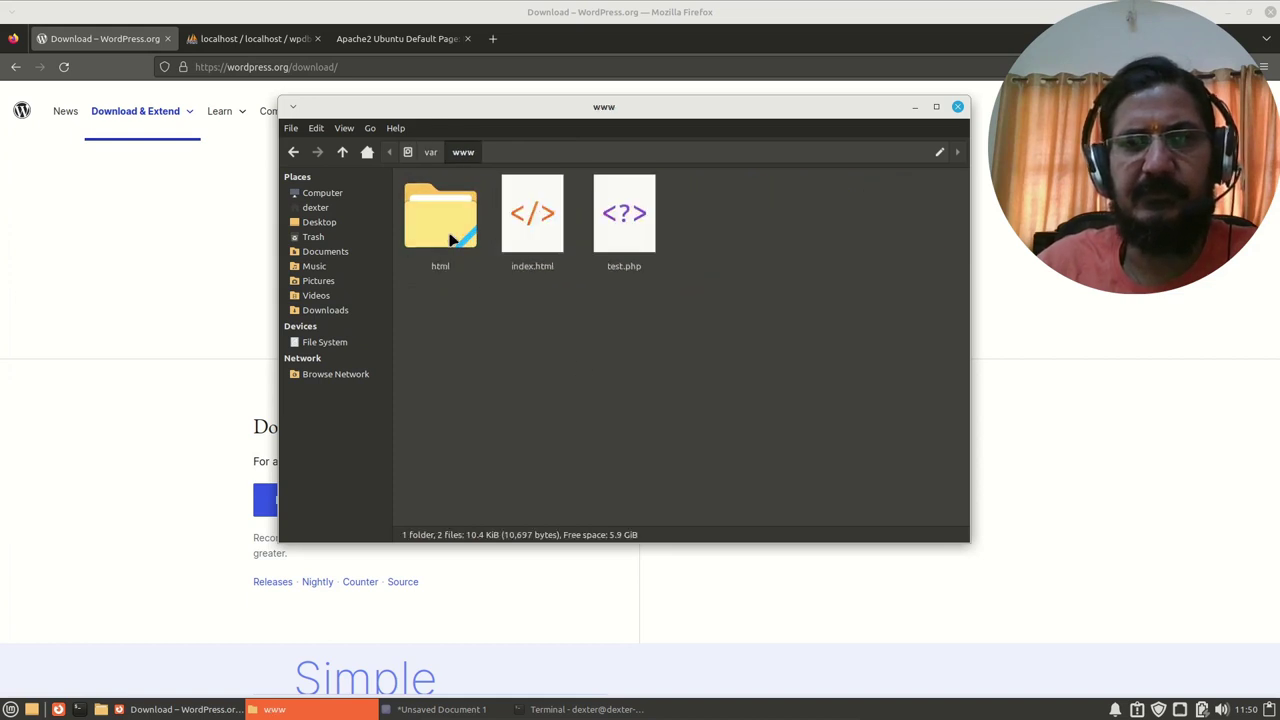
double_click(452, 238)
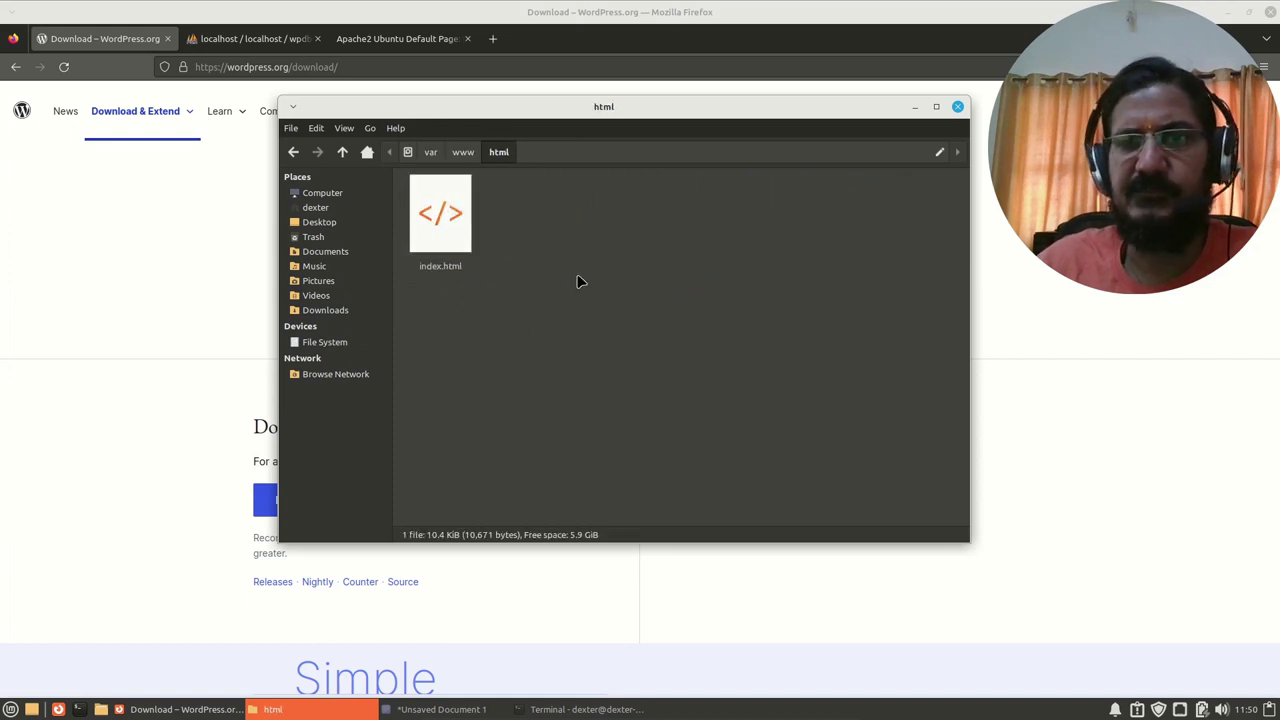
left_click(342, 152)
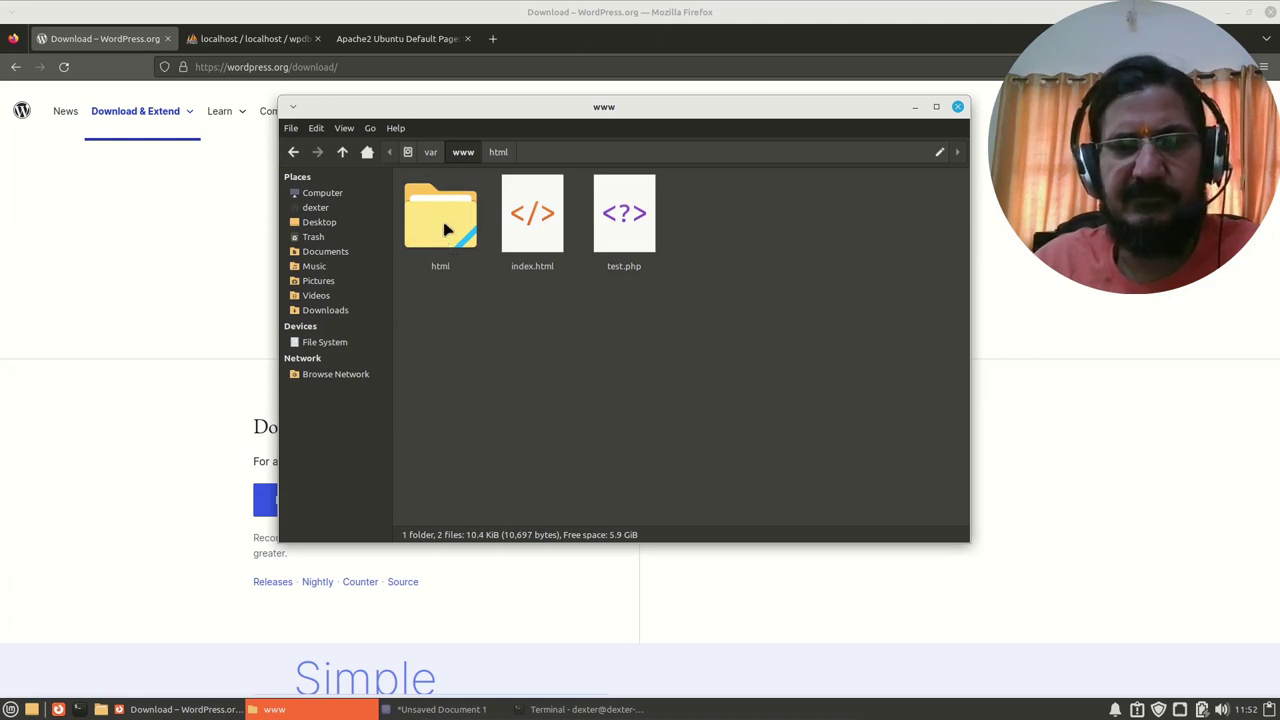
Step: In the terminal, move up to /var/www and run sudo chmod 777 on the html folder
left_click(580, 709)
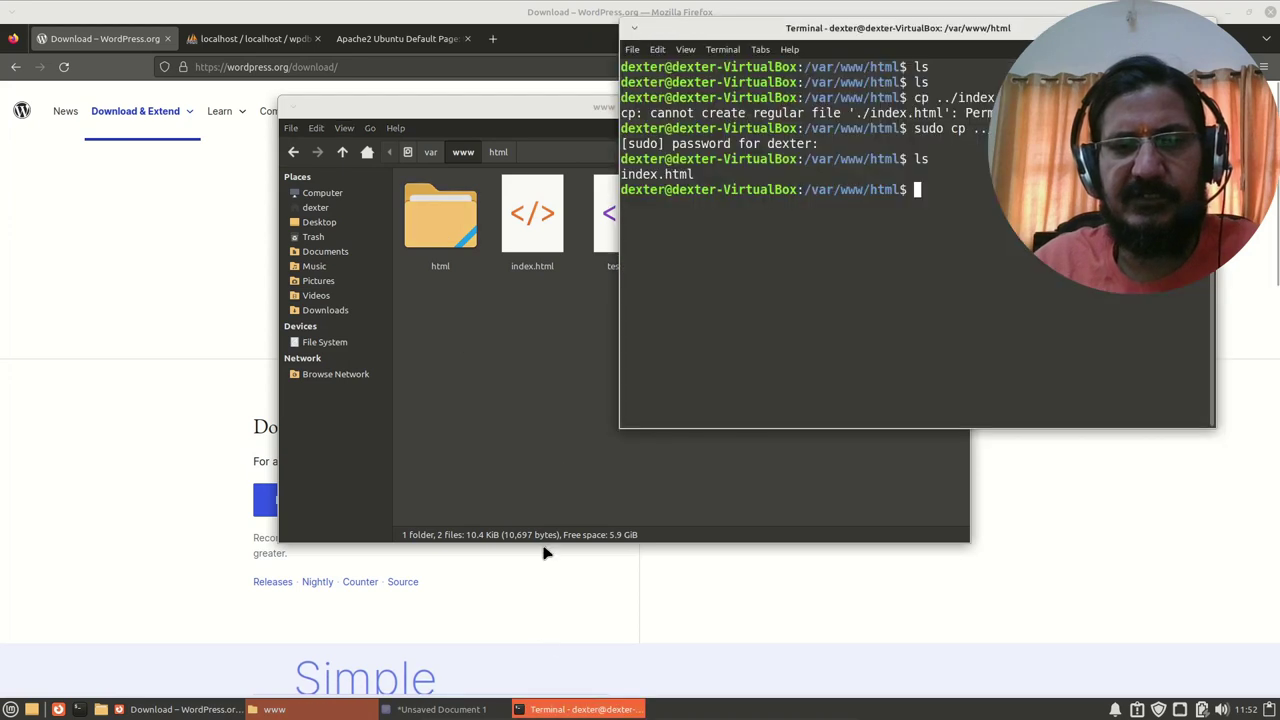
type("cd ..")
key("Return")
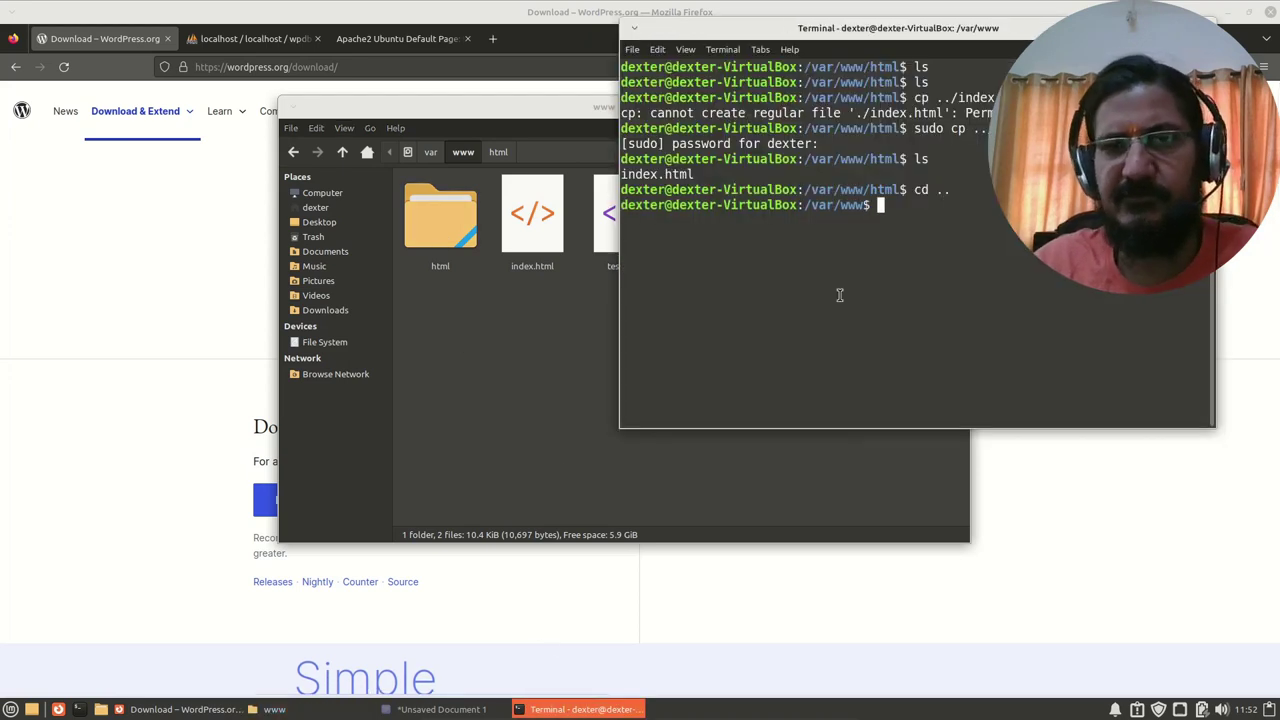
type("sudo ch")
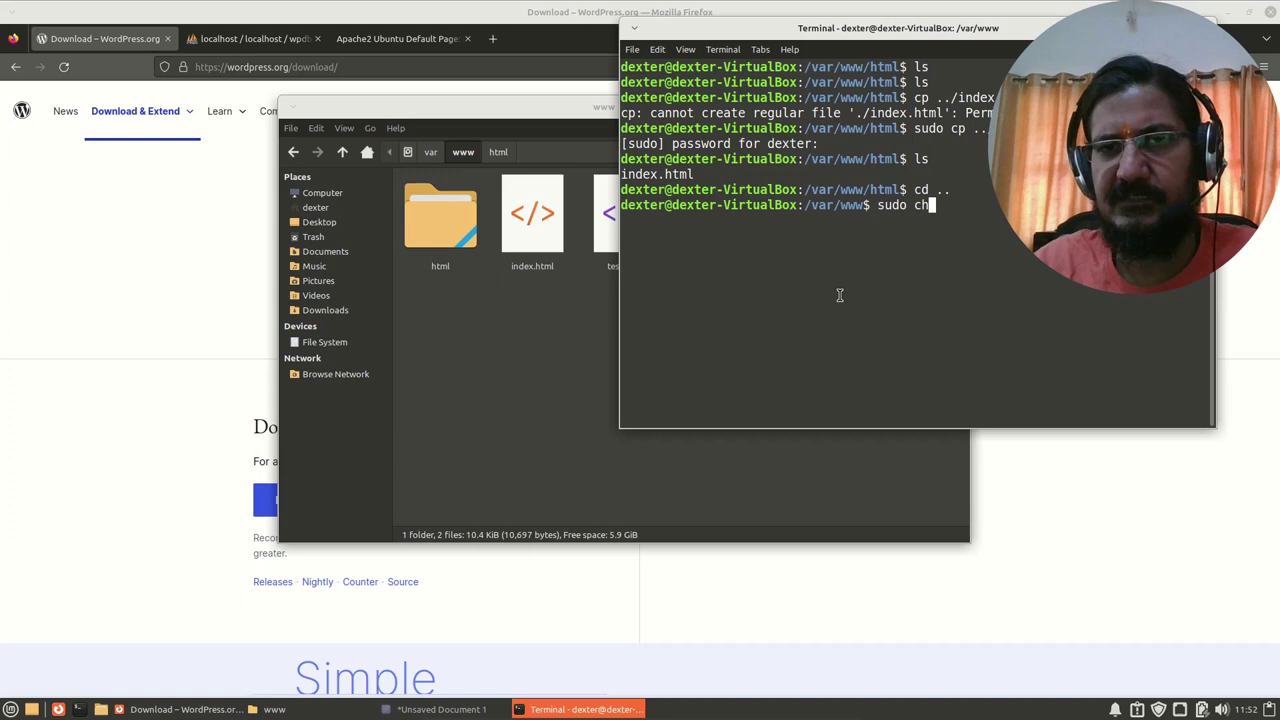
type("mod 777 ht")
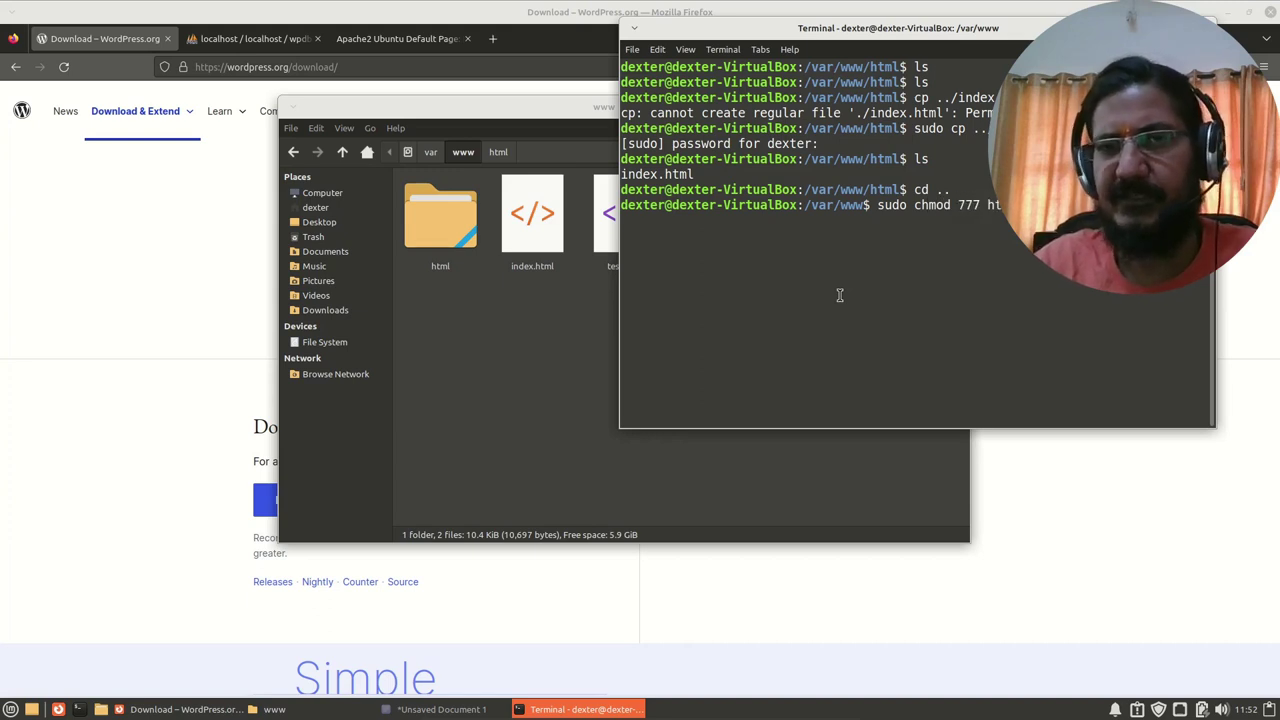
left_click_drag(848, 28, 674, 49)
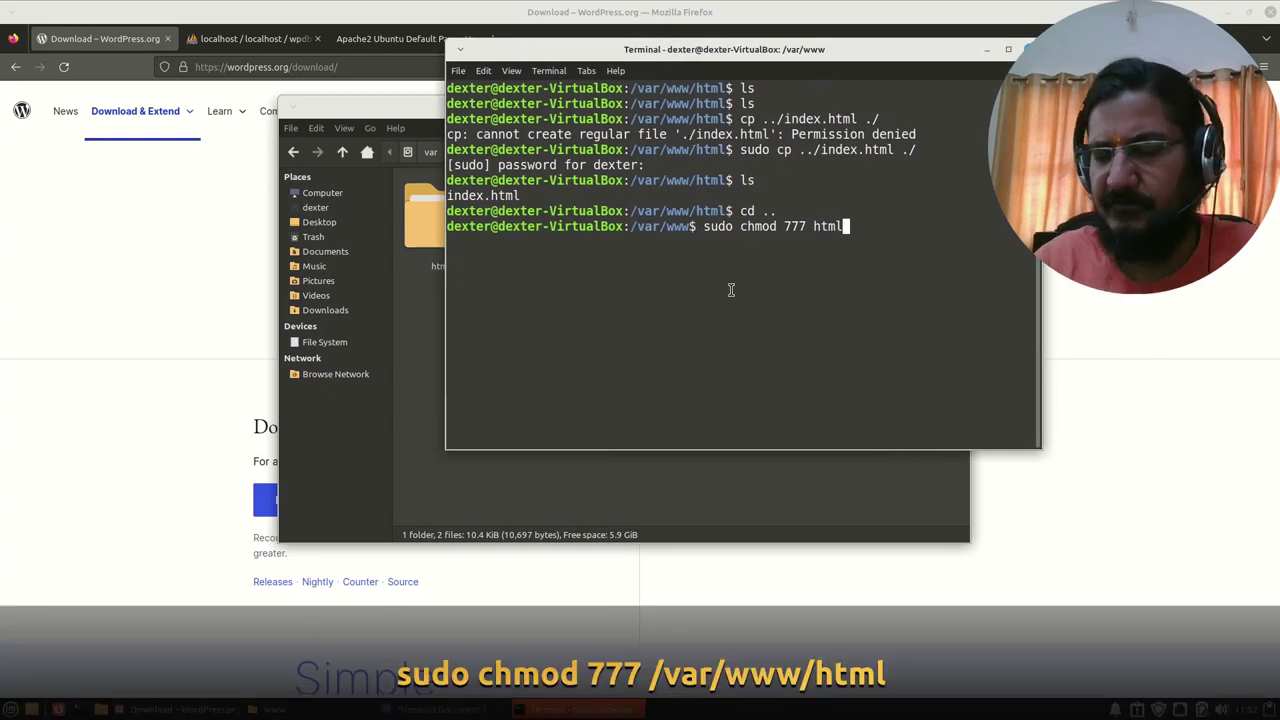
key("Return")
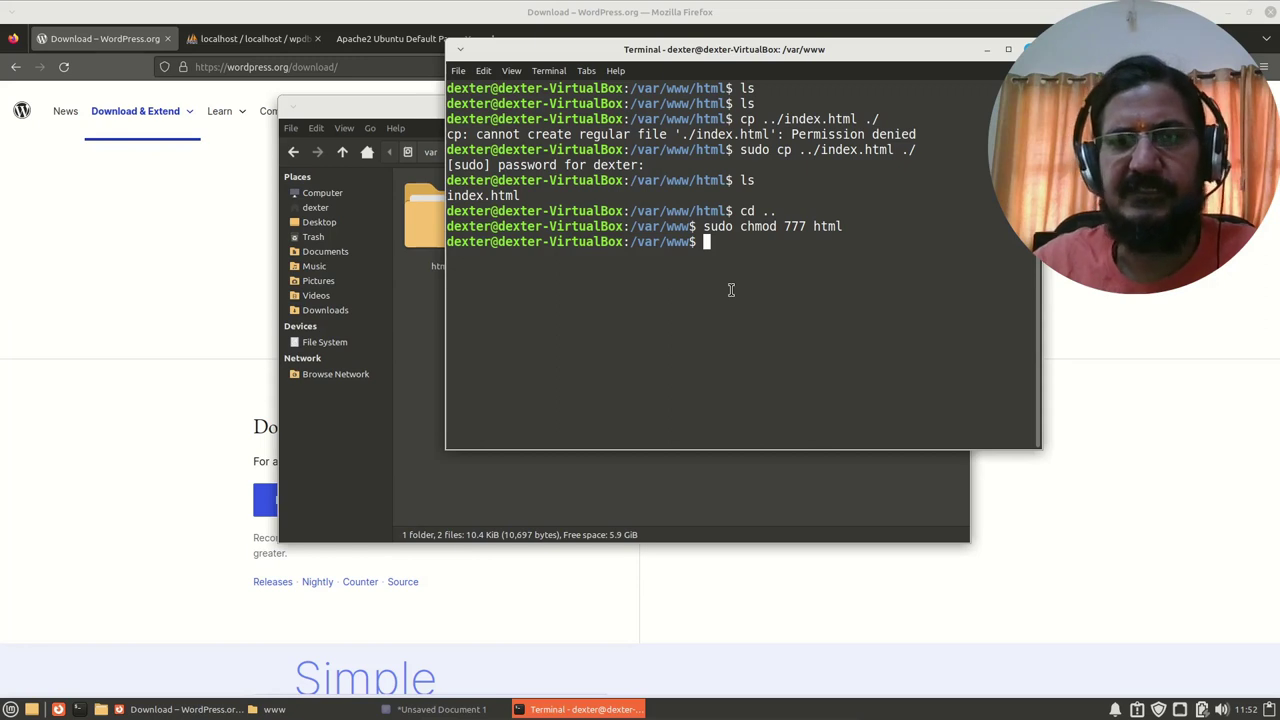
Step: Copy wordpress-6.2.zip from Downloads and paste it into /var/www/html
left_click(656, 490)
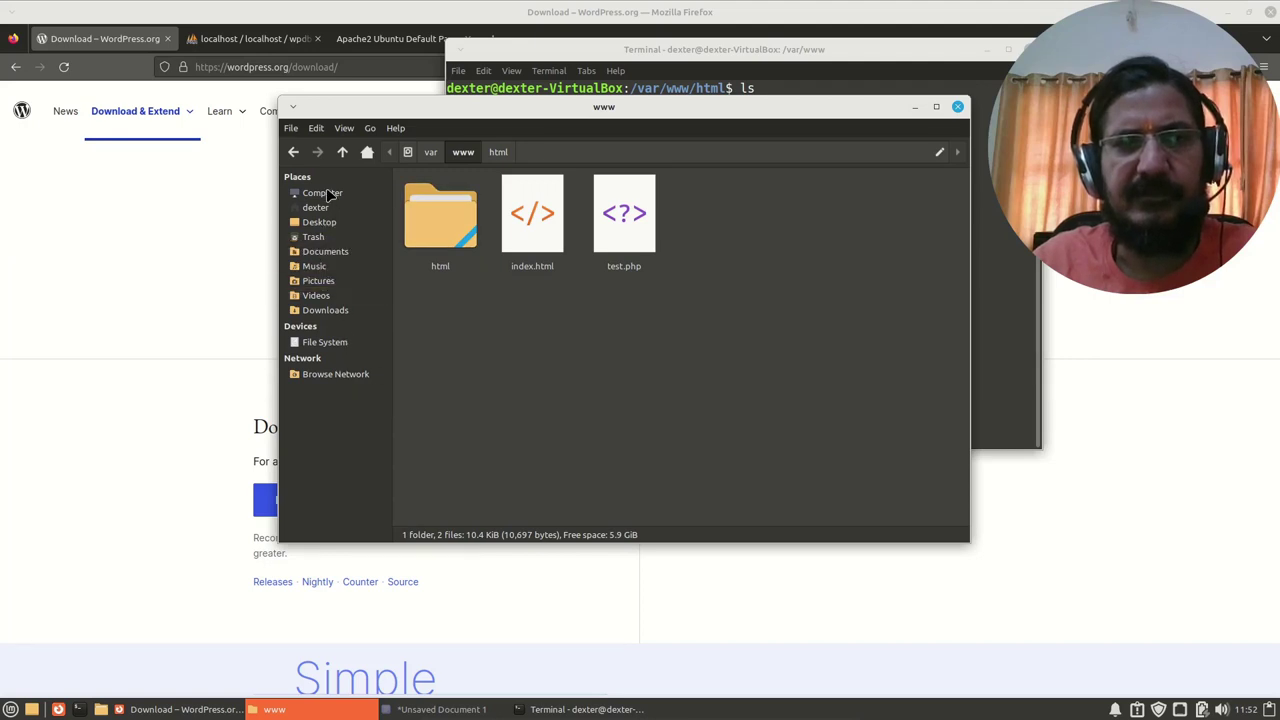
left_click(333, 311)
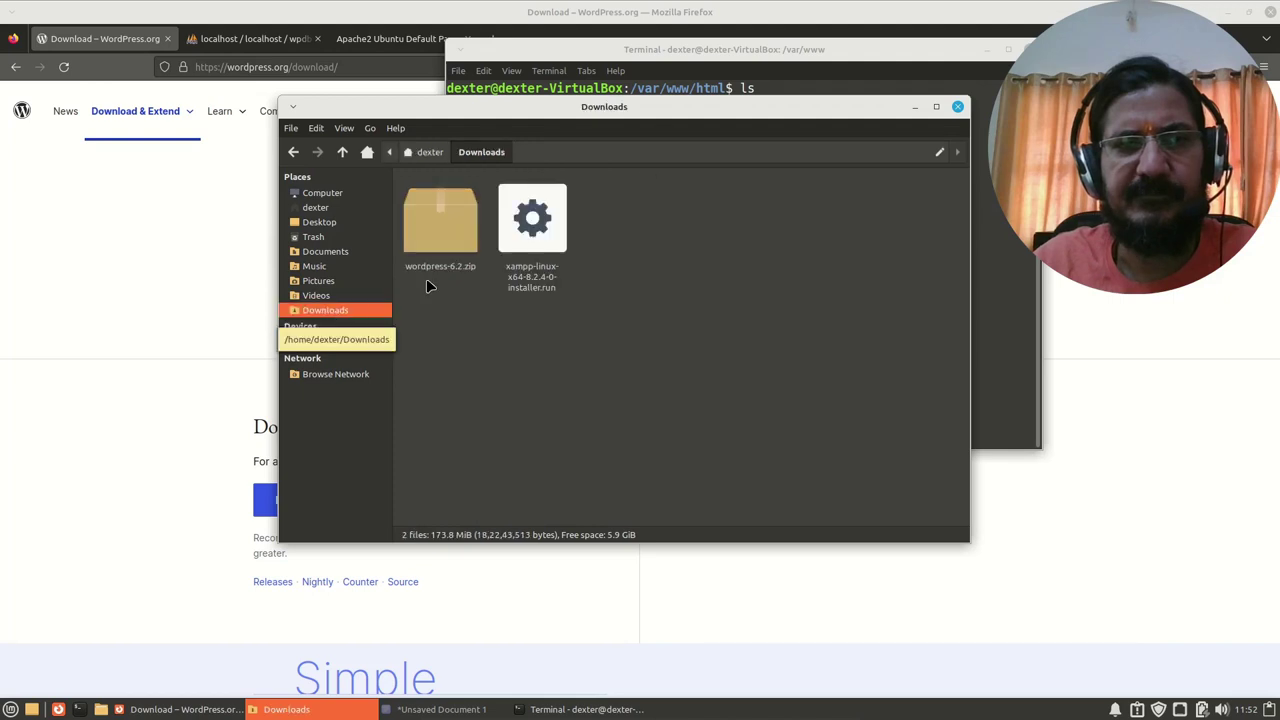
right_click(440, 244)
left_click(466, 328)
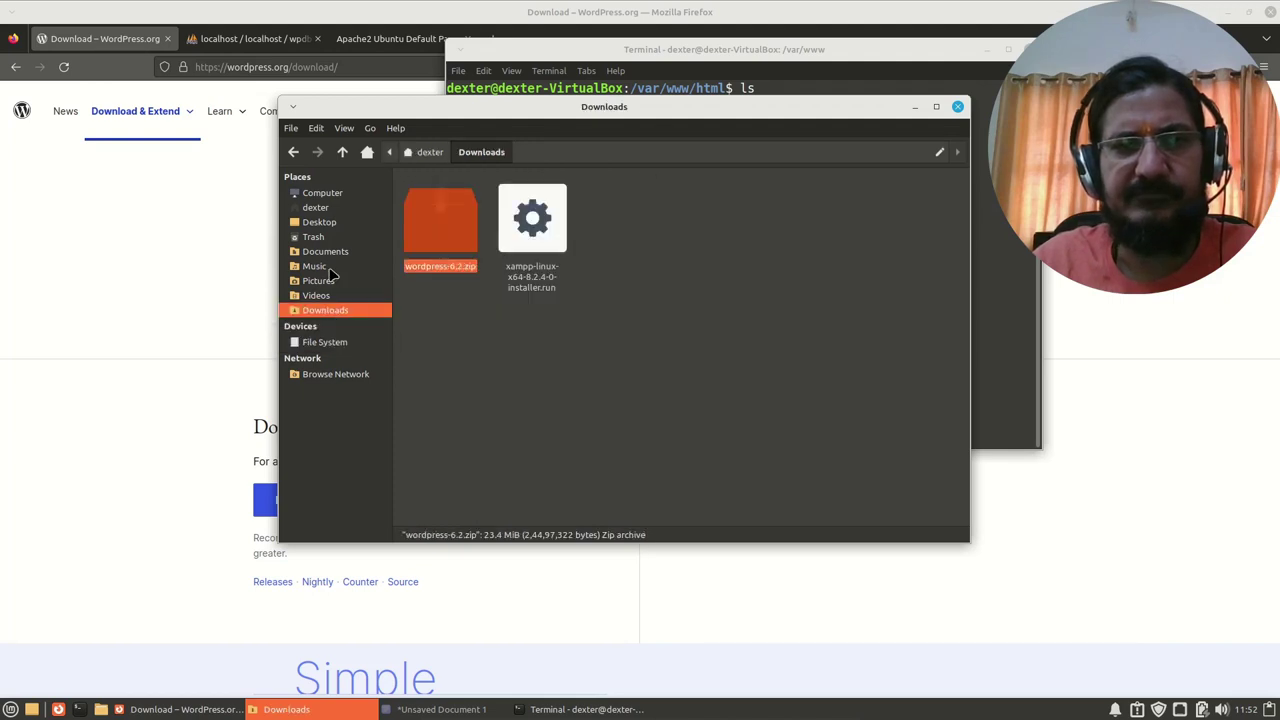
left_click(294, 153)
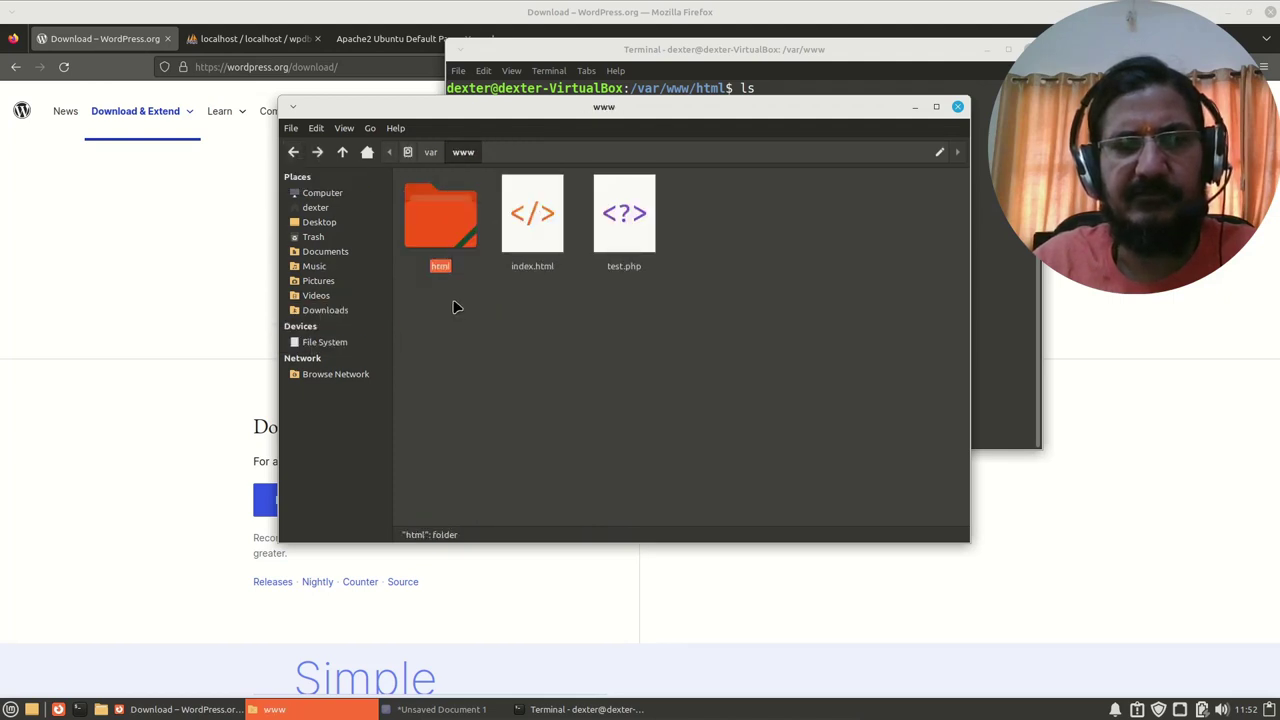
right_click(561, 296)
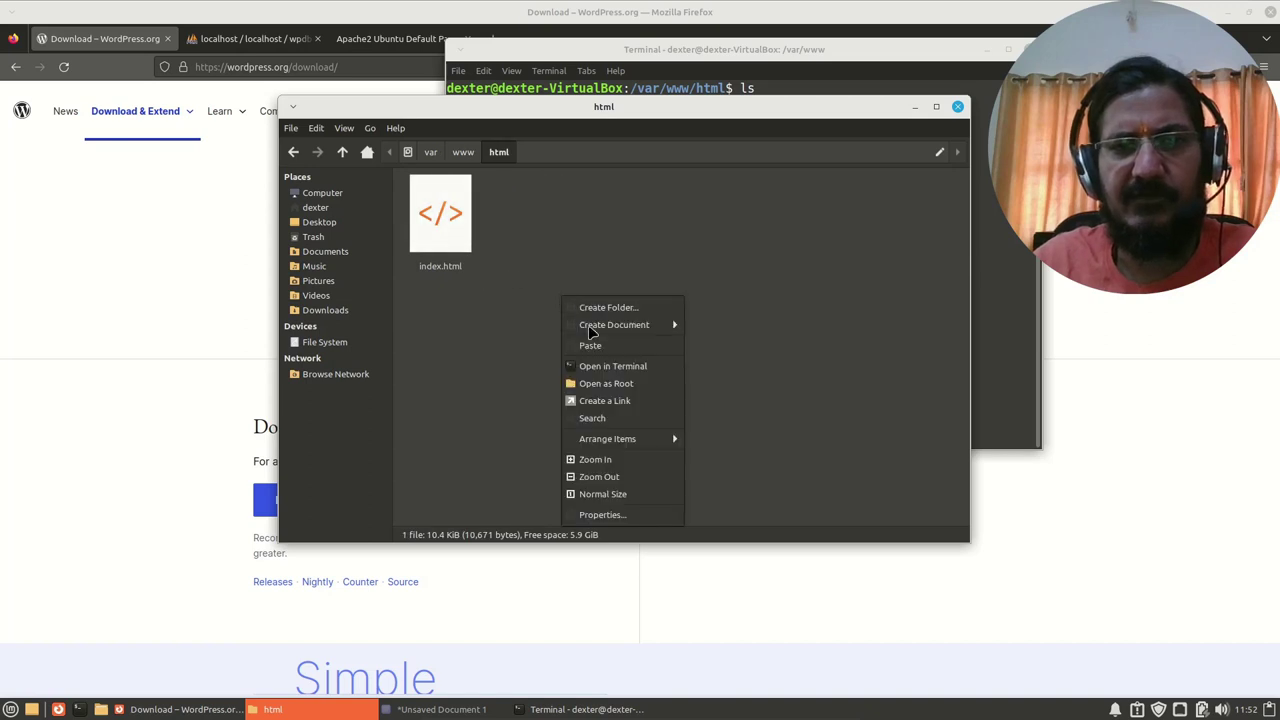
left_click(592, 342)
left_click(605, 381)
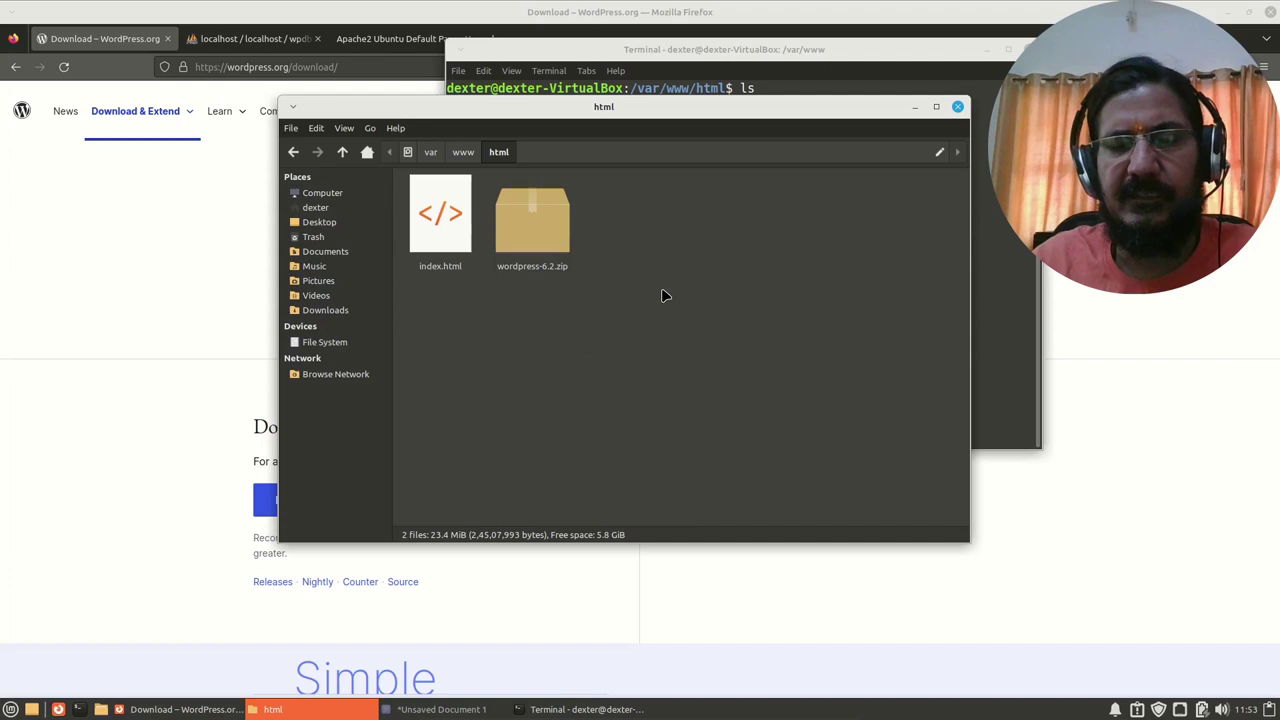
Step: Extract wordpress-6.2.zip in place, creating a wordpress folder in /var/www/html
left_click(536, 228)
right_click(536, 229)
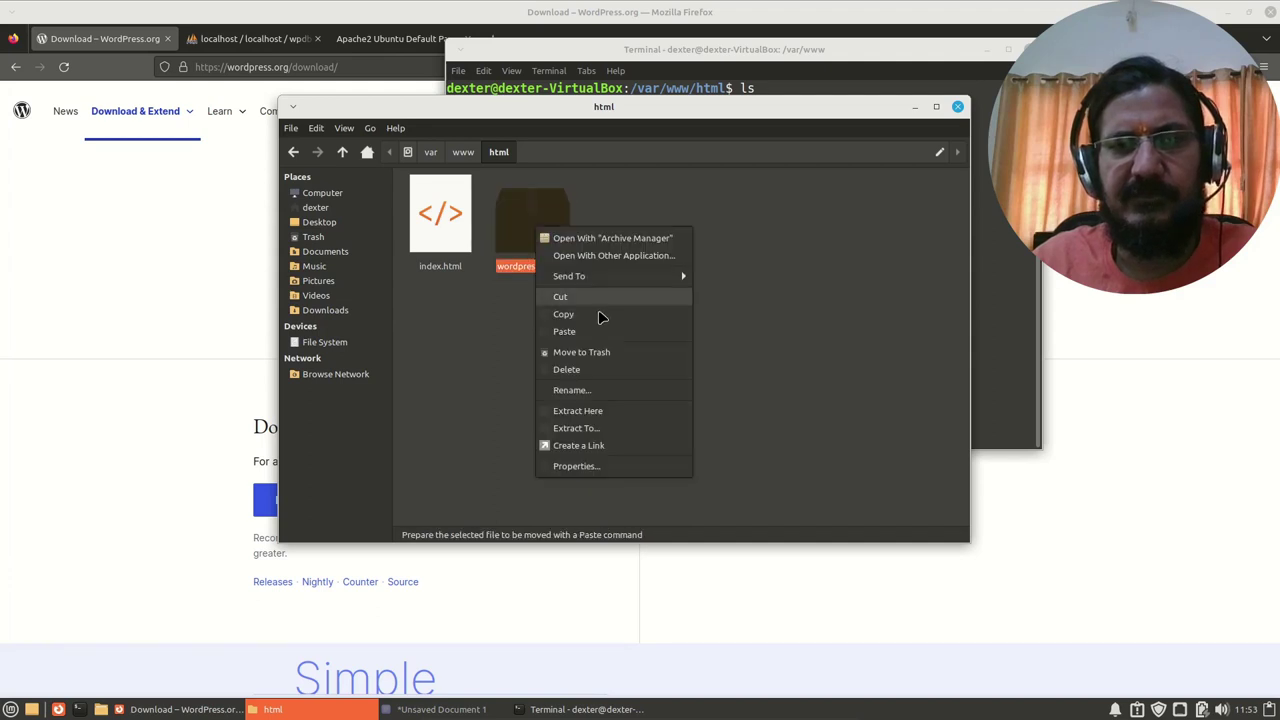
left_click(630, 413)
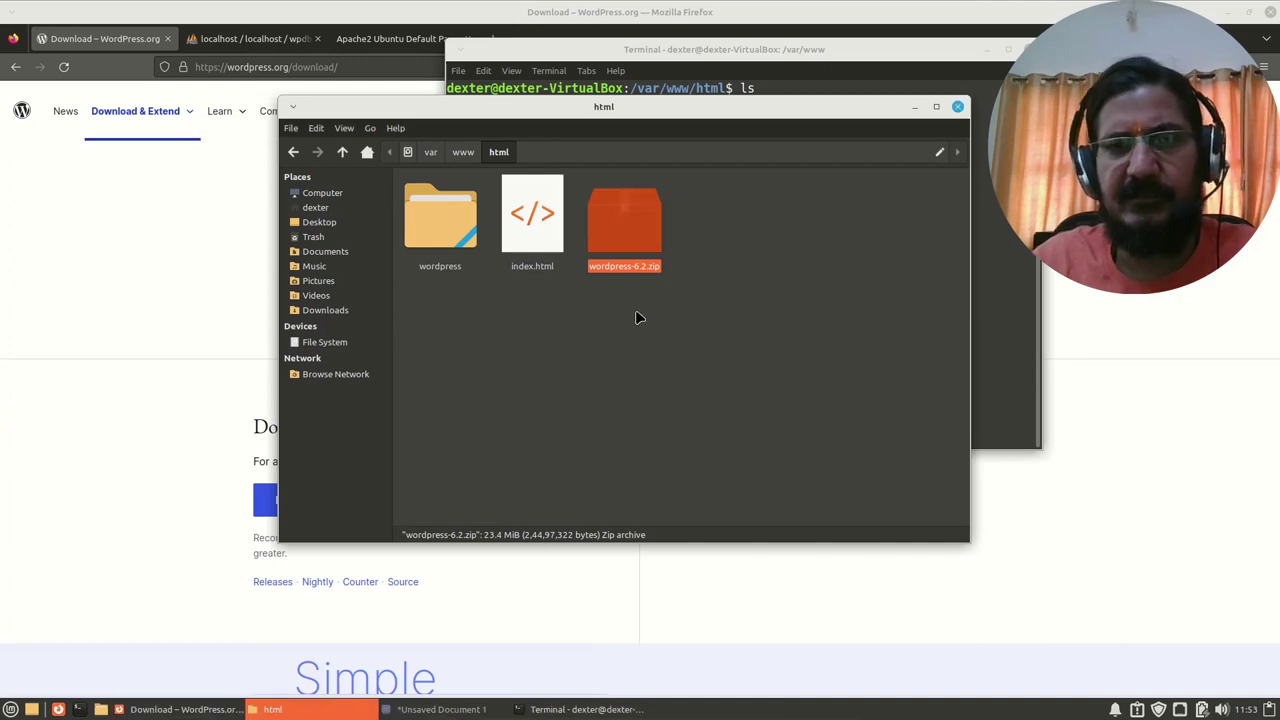
left_click(597, 341)
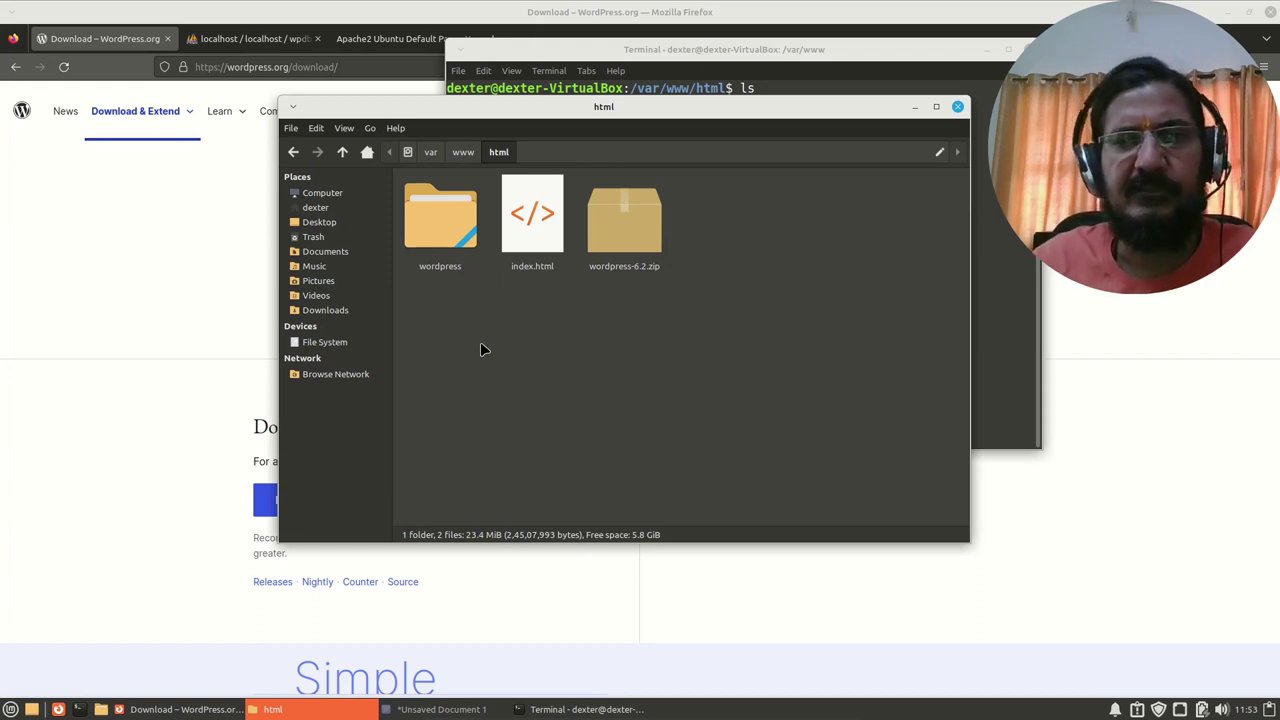
Step: Open the extracted wordpress folder and cut all of its contents
double_click(442, 232)
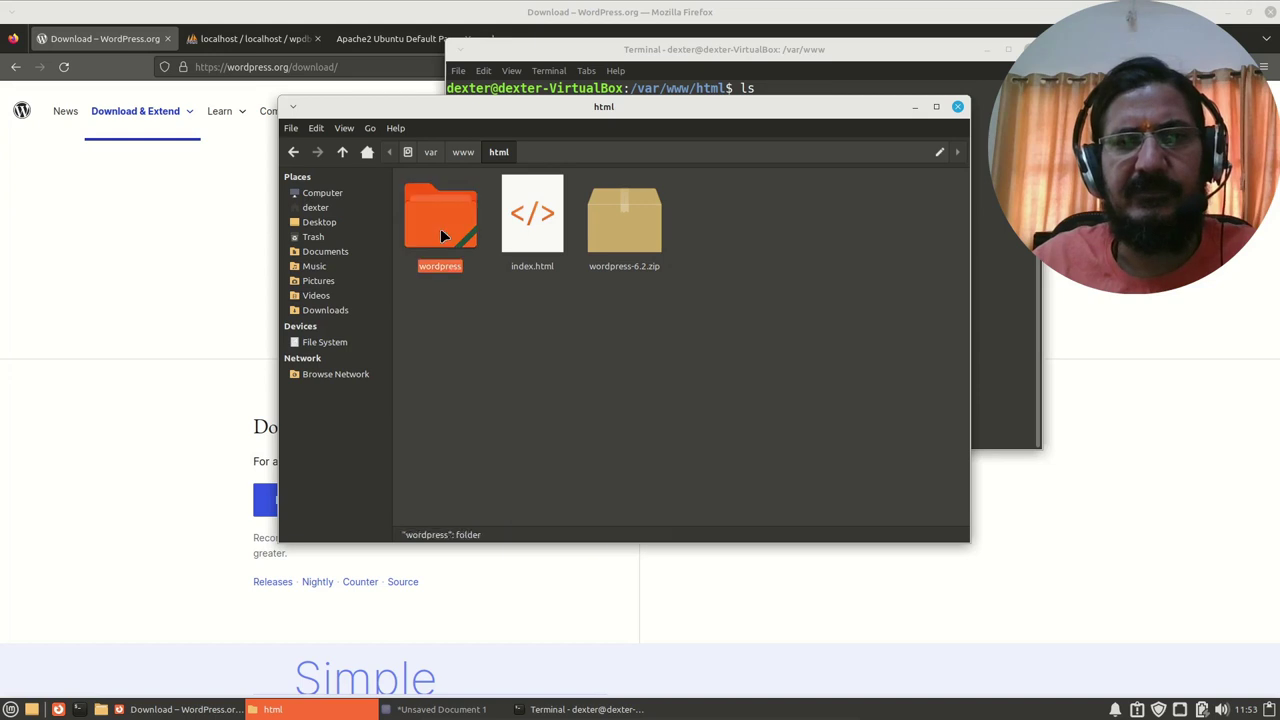
left_click(344, 128)
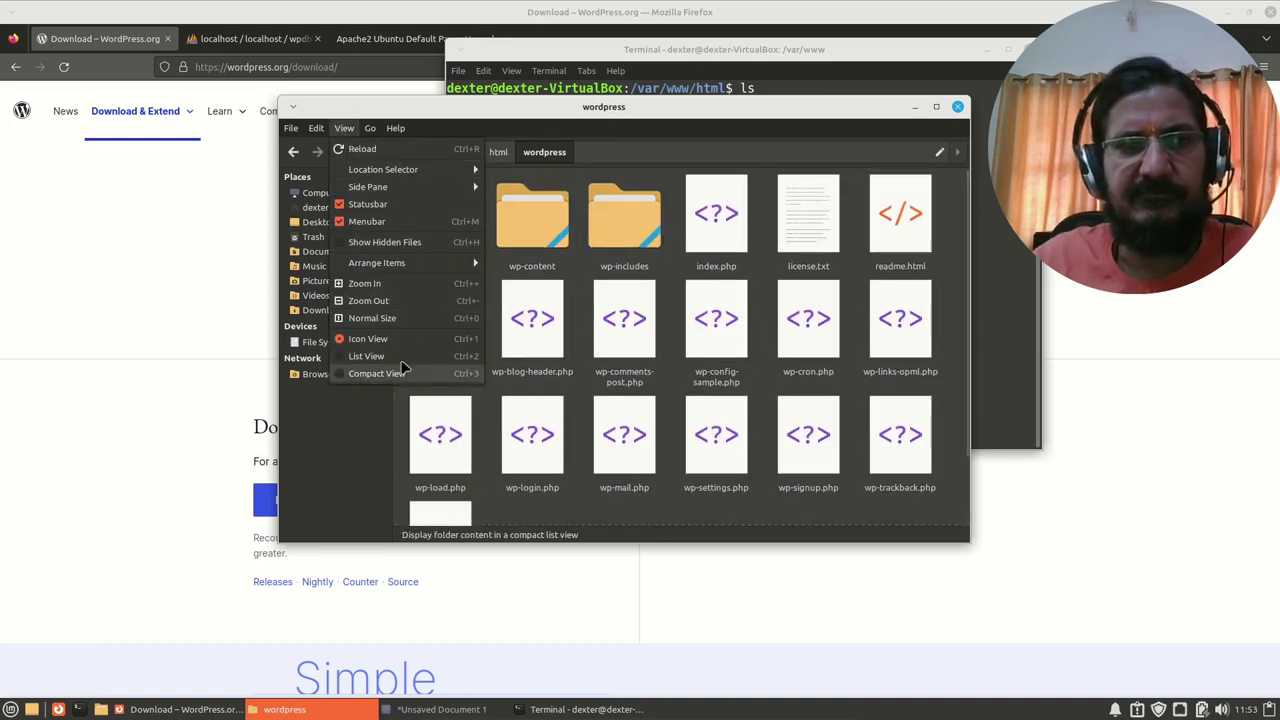
left_click(390, 240)
scroll(770, 362, "down", 1)
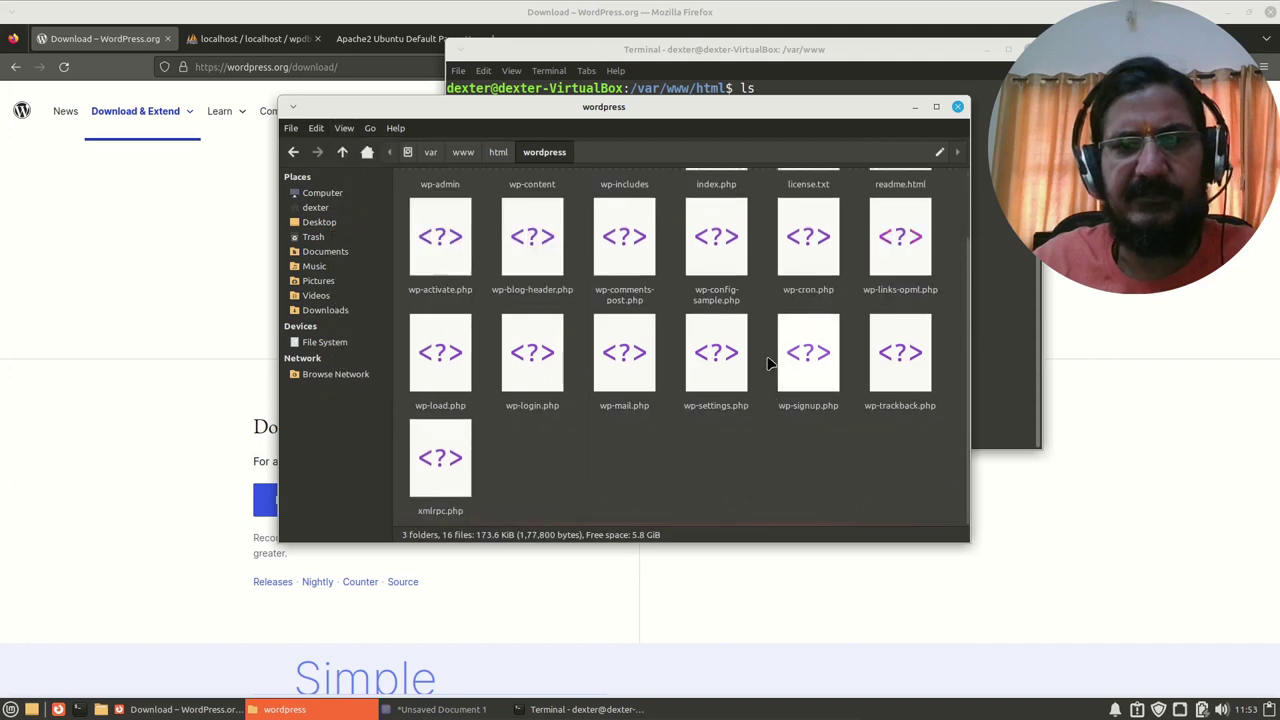
key("ctrl+a")
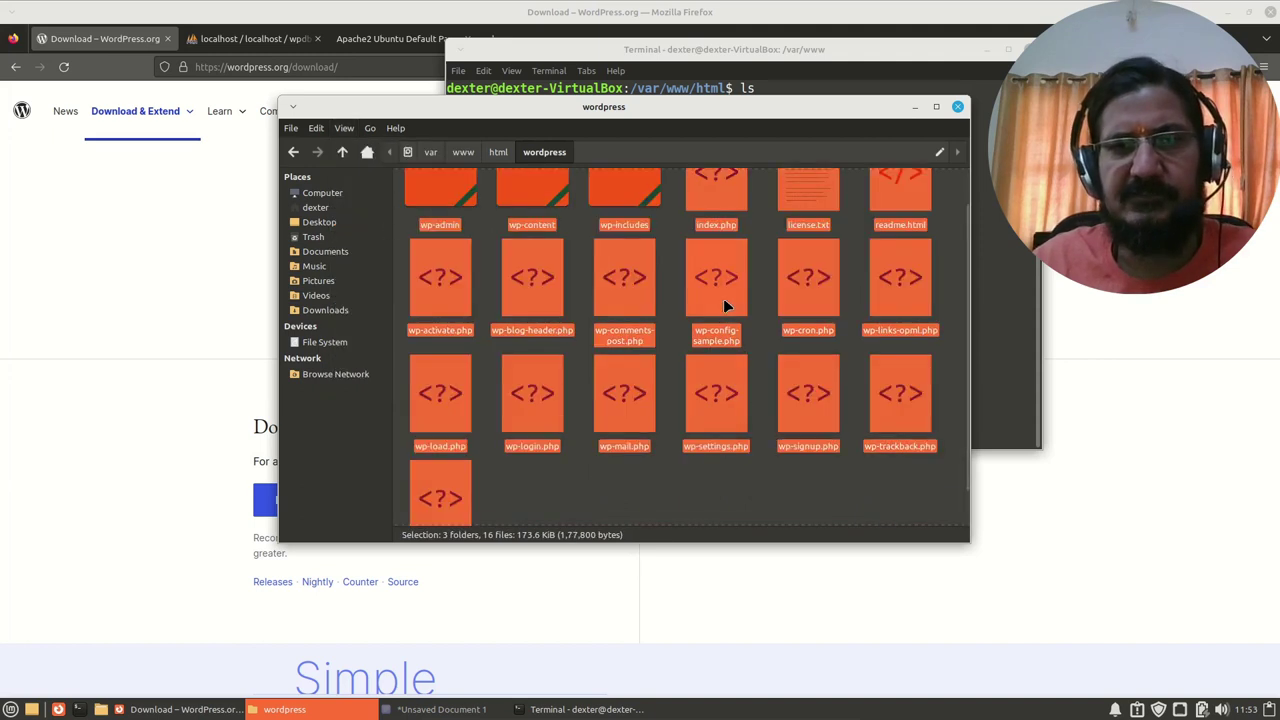
right_click(724, 299)
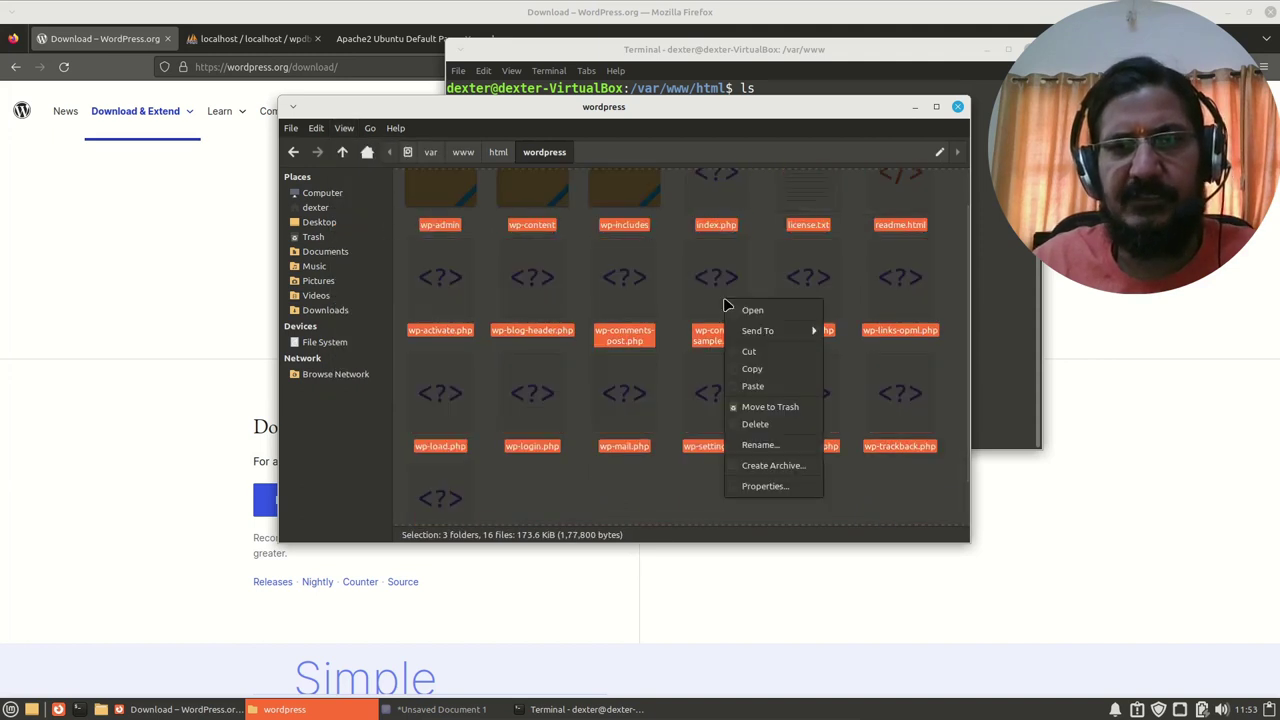
left_click(766, 356)
Step: Paste the WordPress files directly into the html folder and select wordpress-6.2.zip
scroll(620, 300, "down", 1)
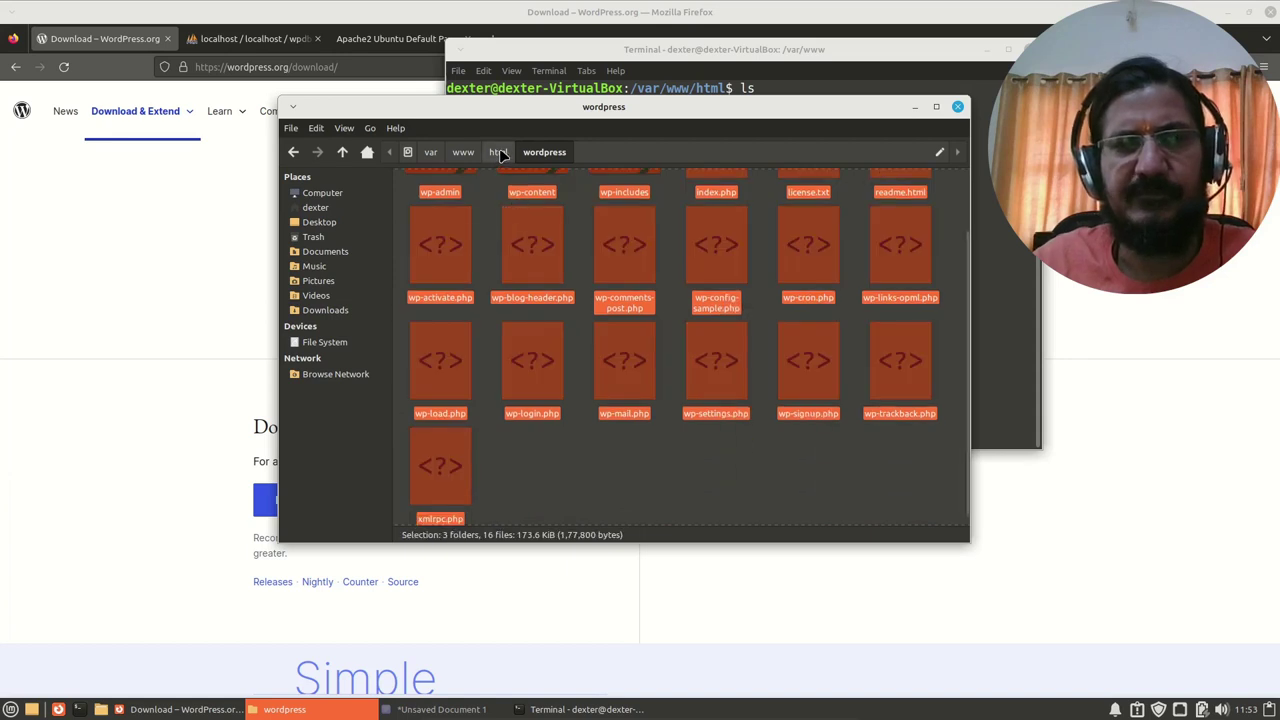
left_click(498, 152)
right_click(515, 356)
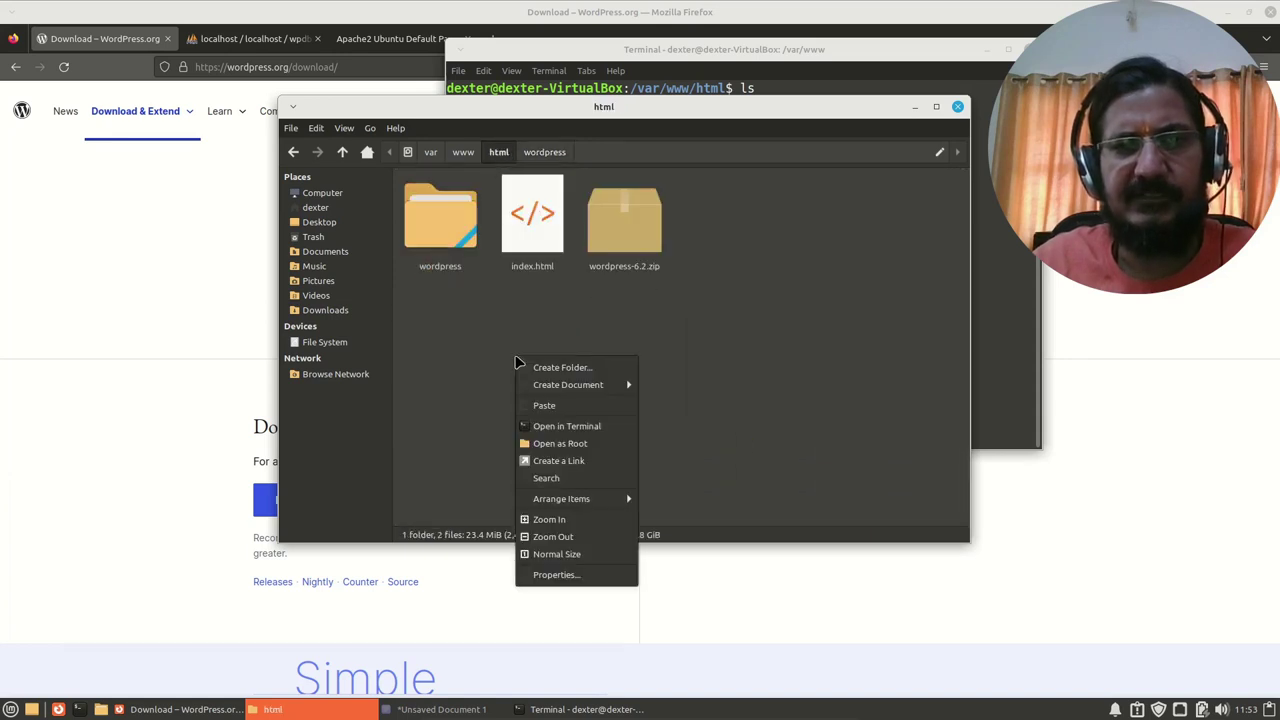
left_click(577, 410)
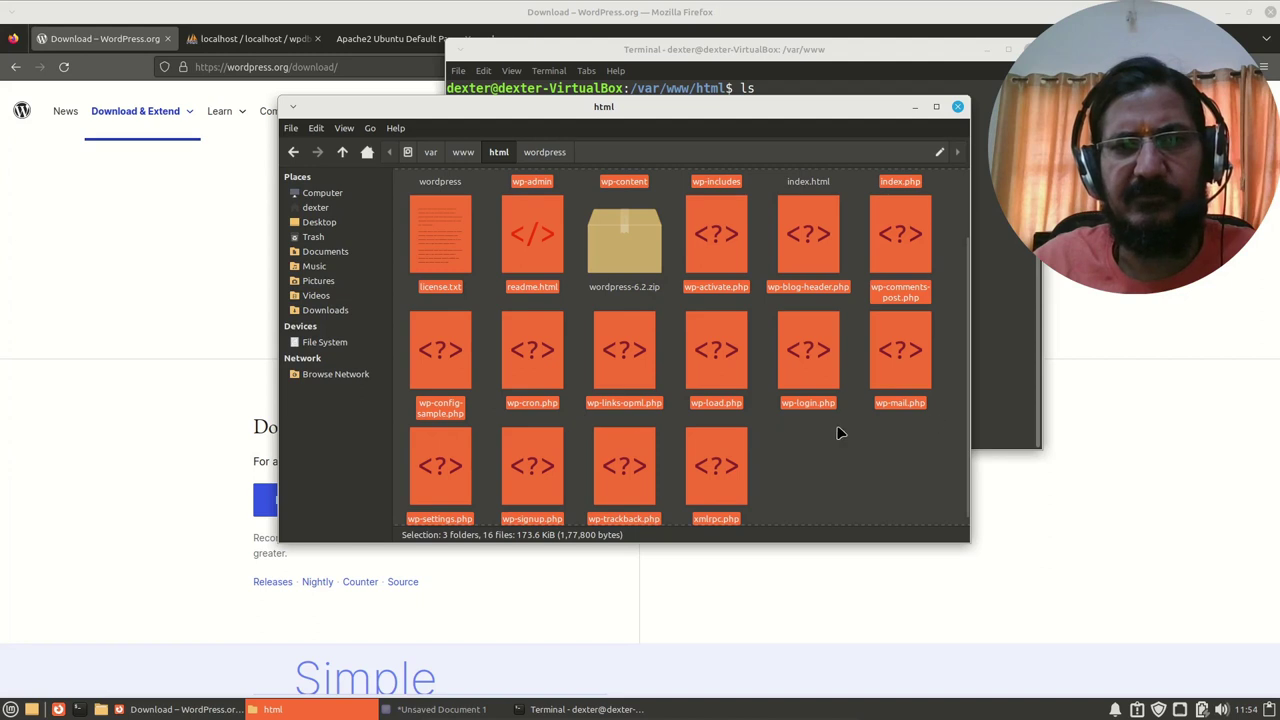
scroll(840, 432, "up", 2)
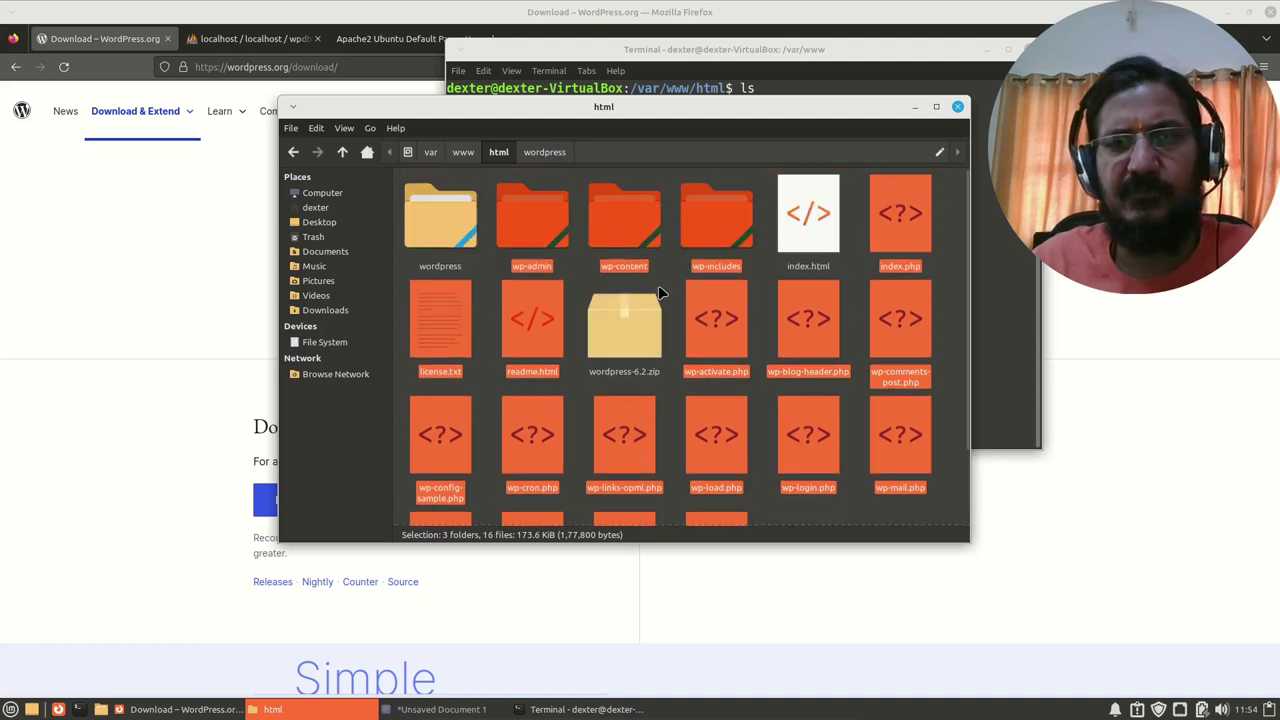
left_click(660, 300)
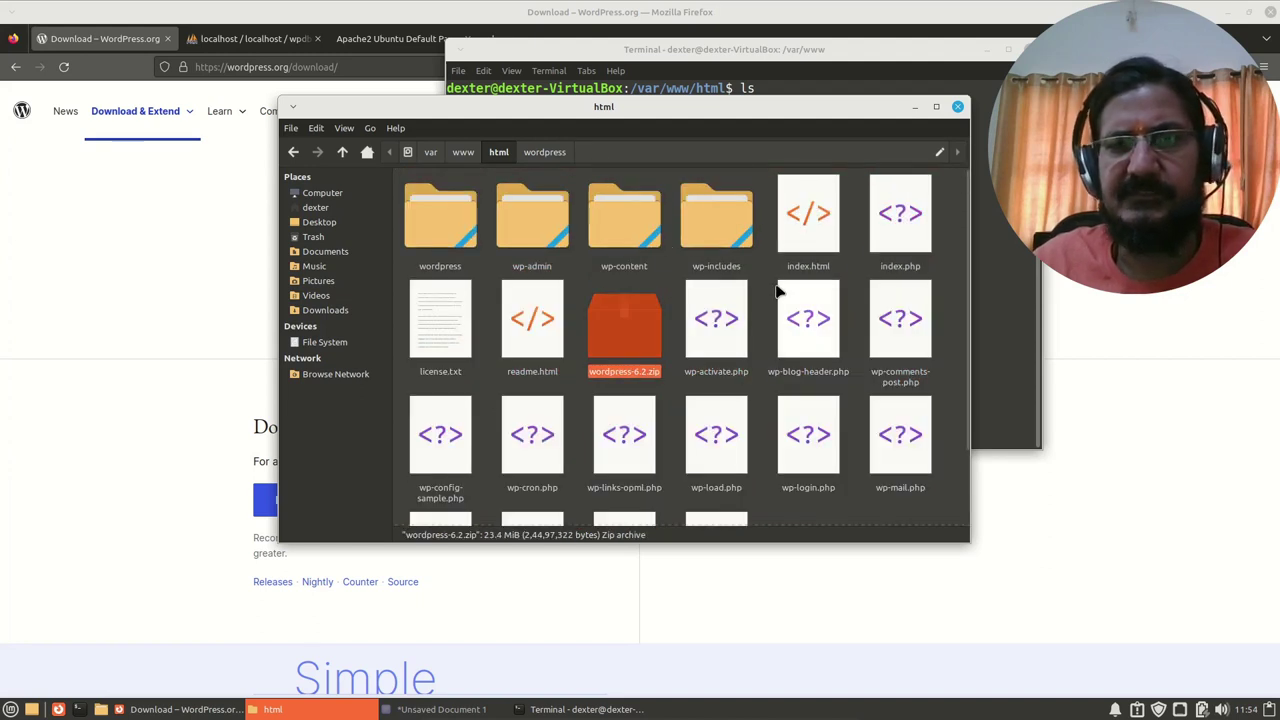
Step: In Firefox, switch to the Apache2 default page tab and reload localhost
left_click(592, 610)
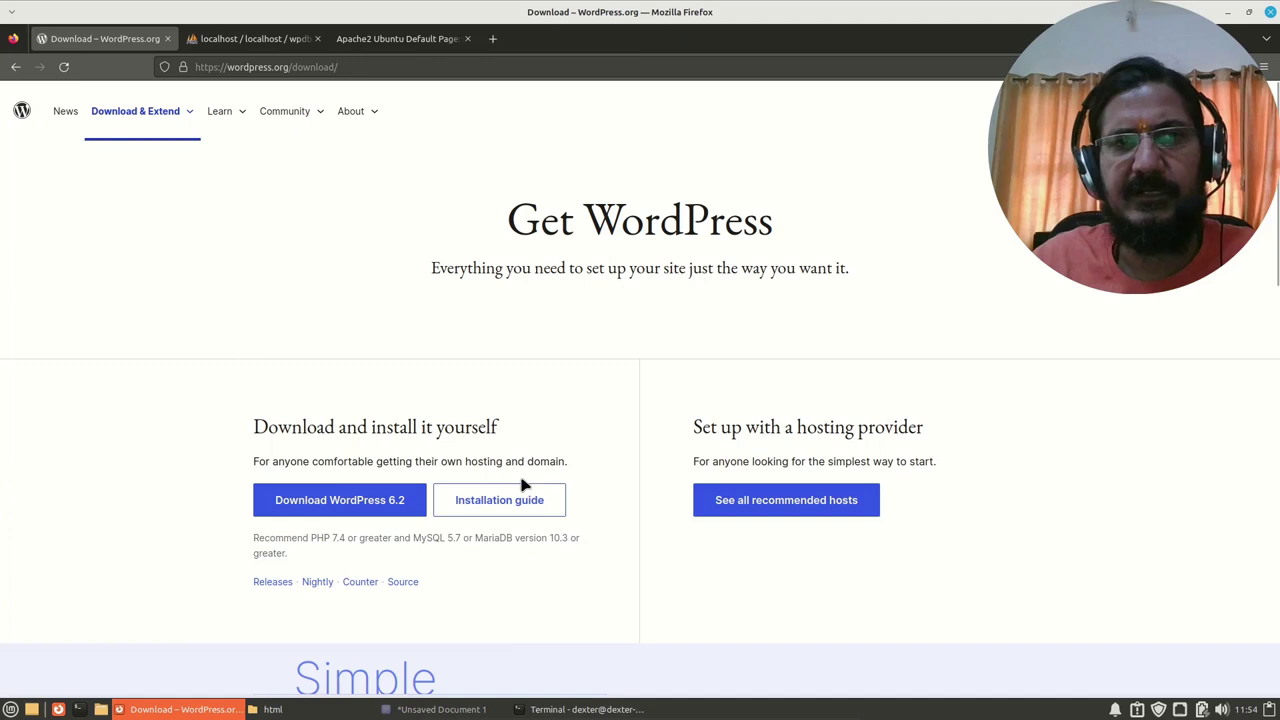
left_click(395, 39)
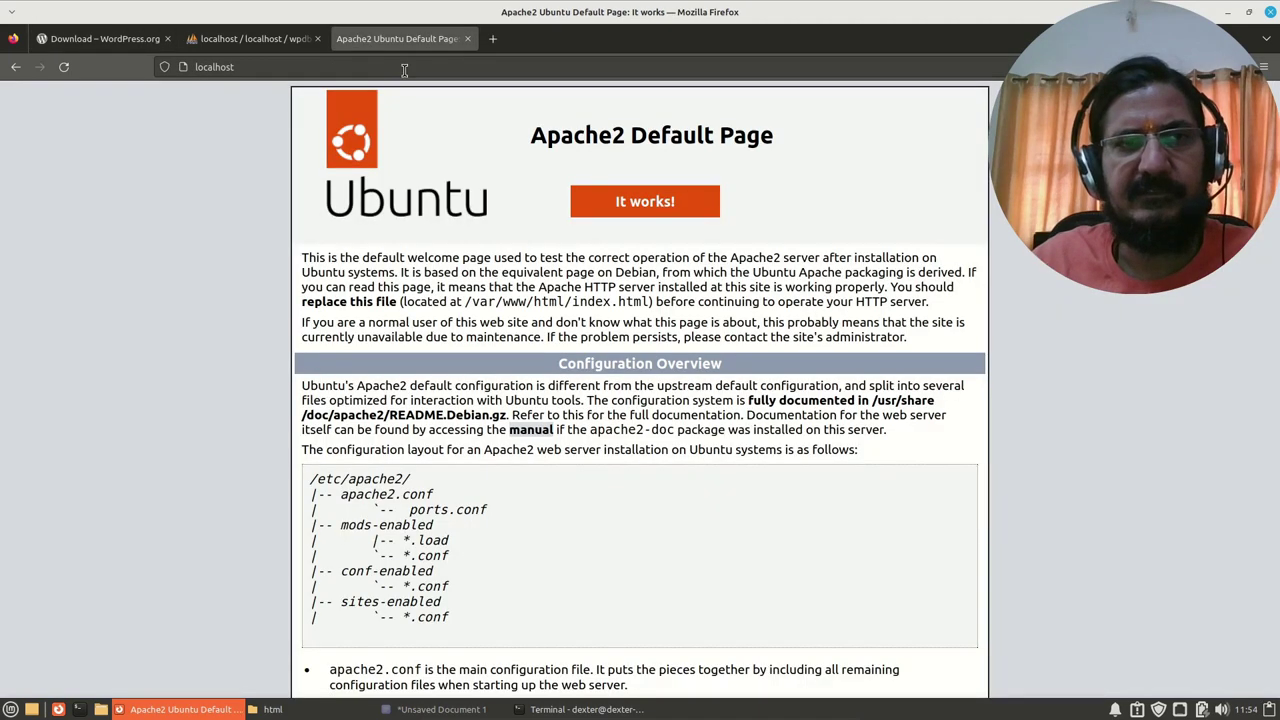
left_click(404, 67)
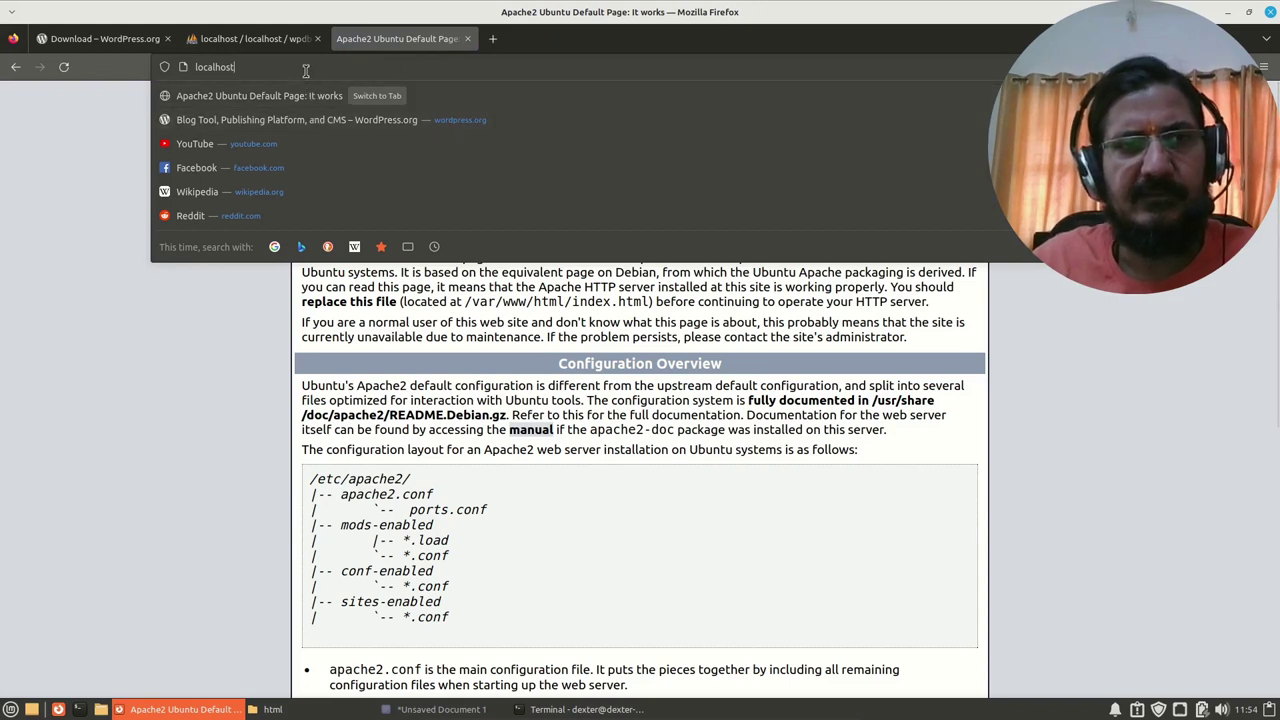
key("Return")
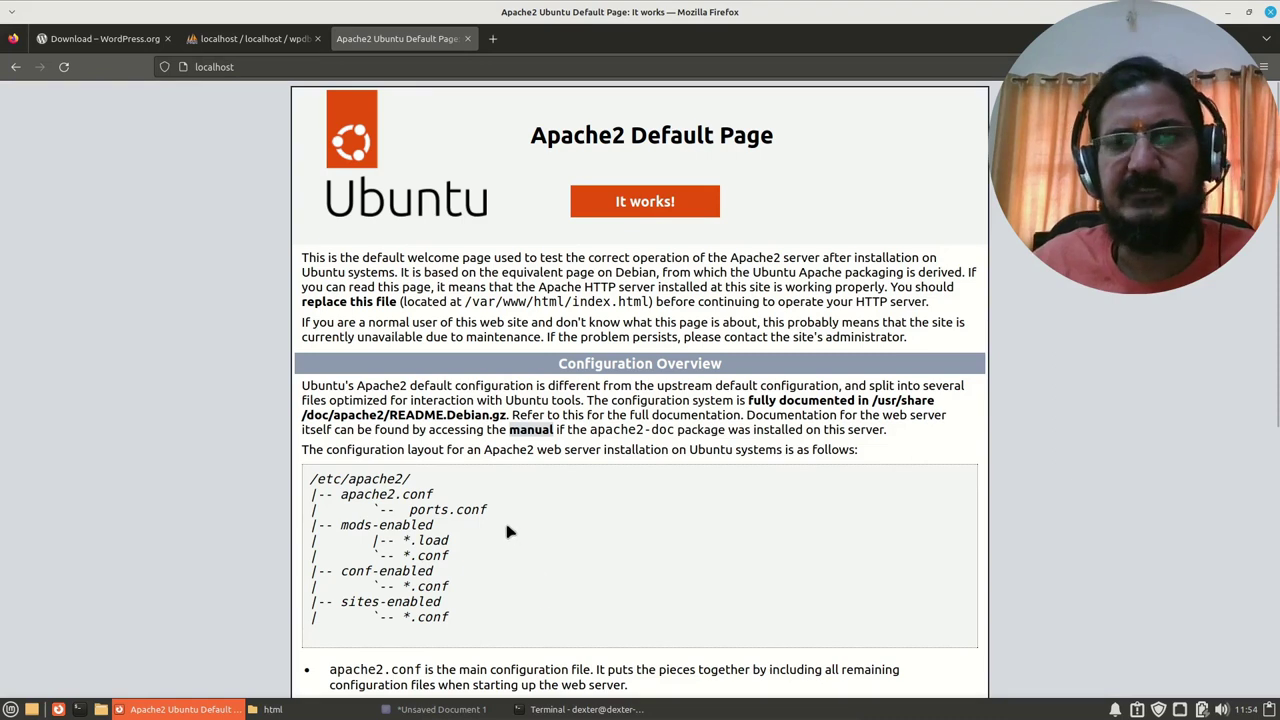
Step: Permanently delete index.html from /var/www/html, then return to Firefox
left_click(295, 710)
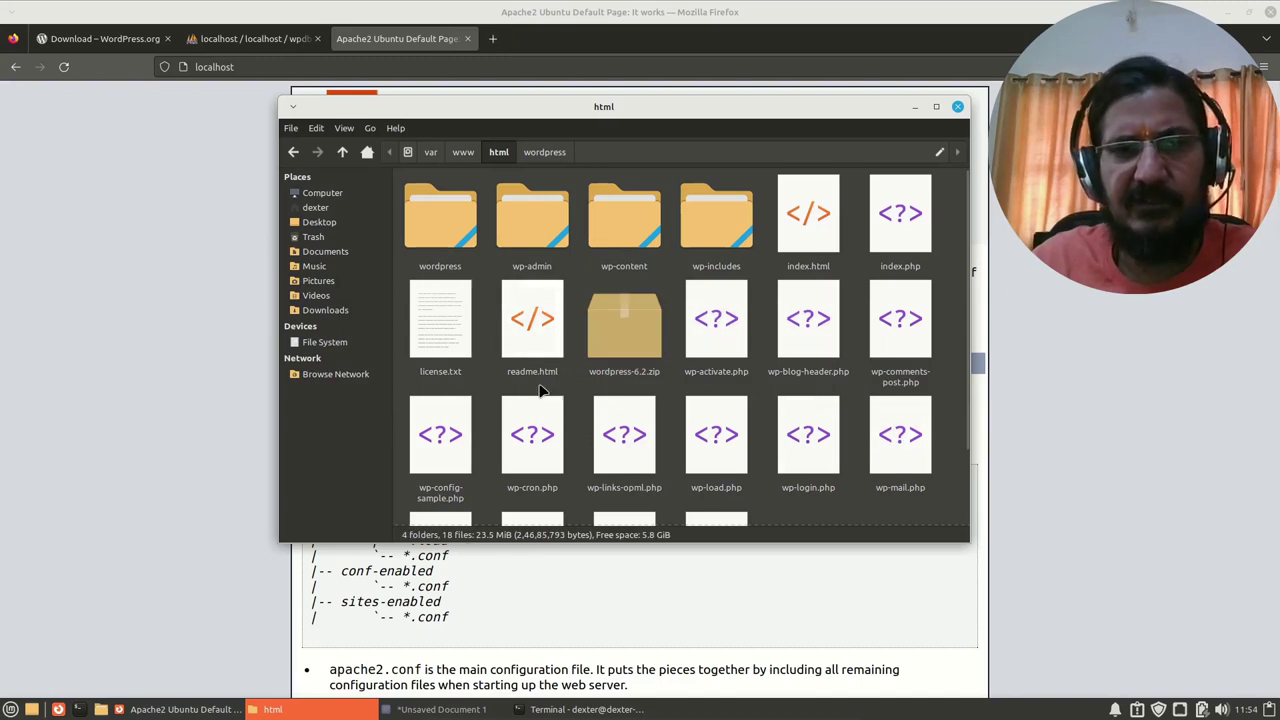
scroll(490, 472, "down", 2)
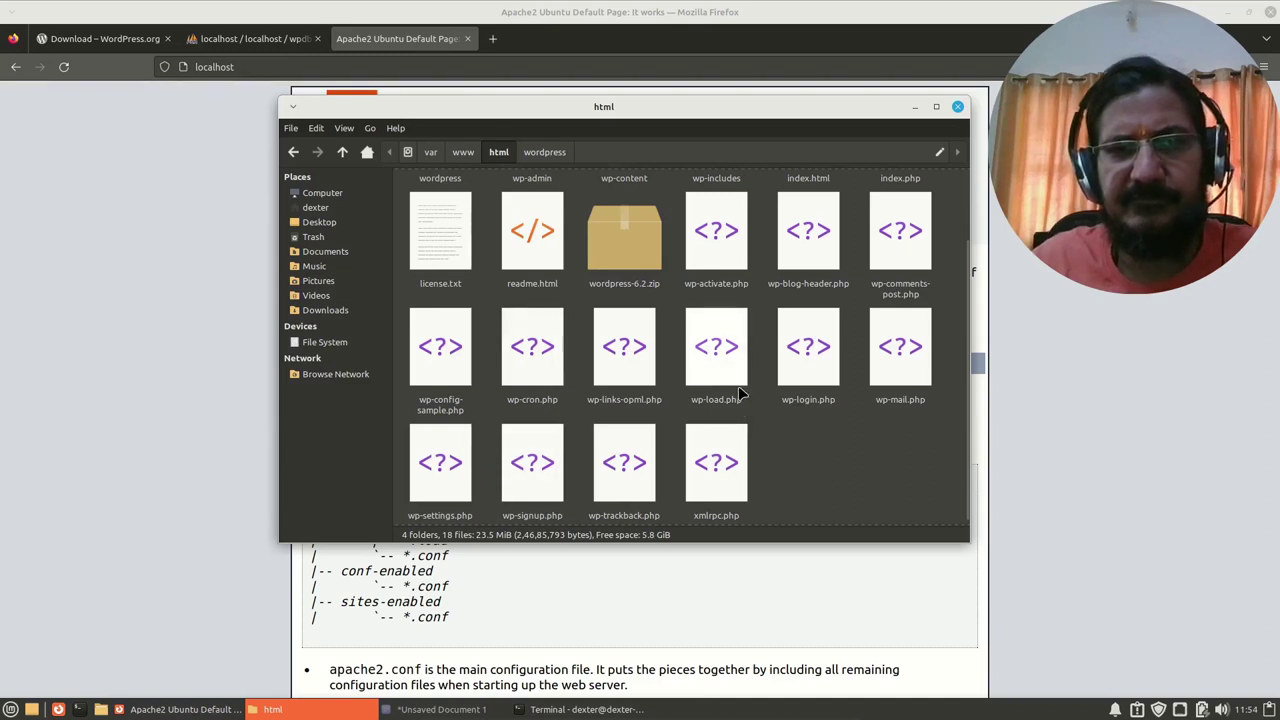
scroll(745, 405, "up", 2)
left_click(808, 212)
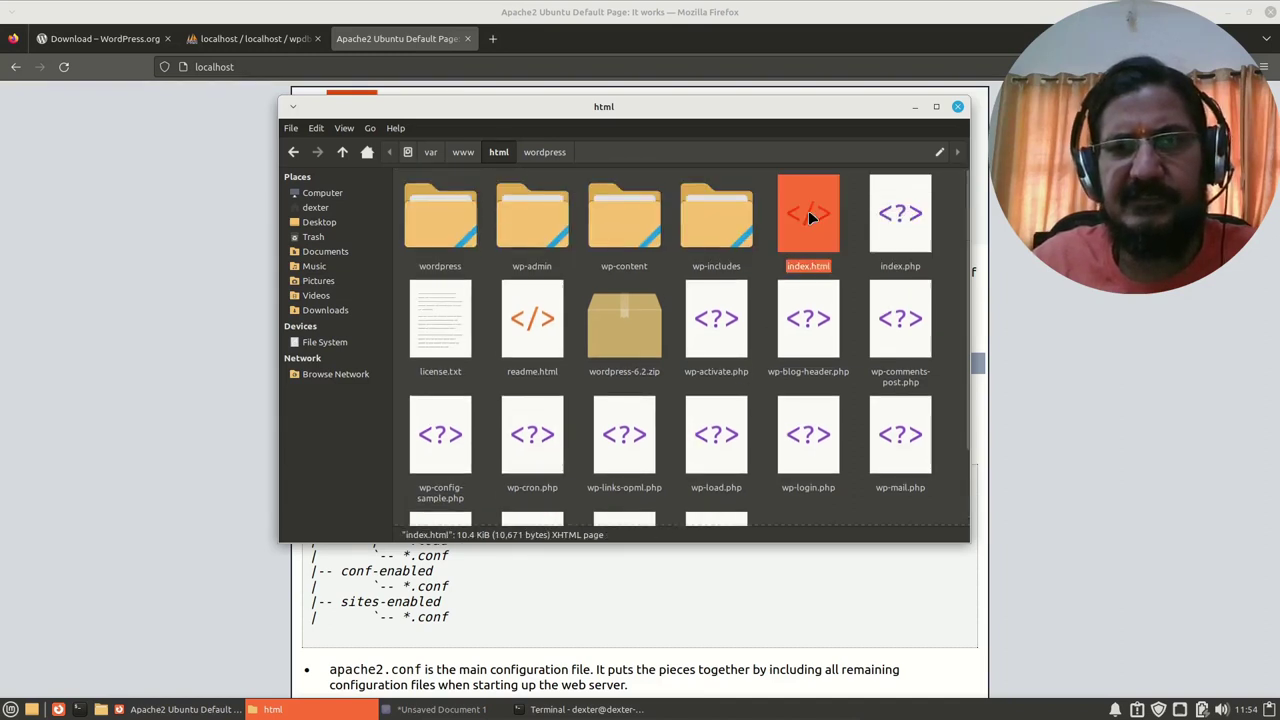
right_click(808, 213)
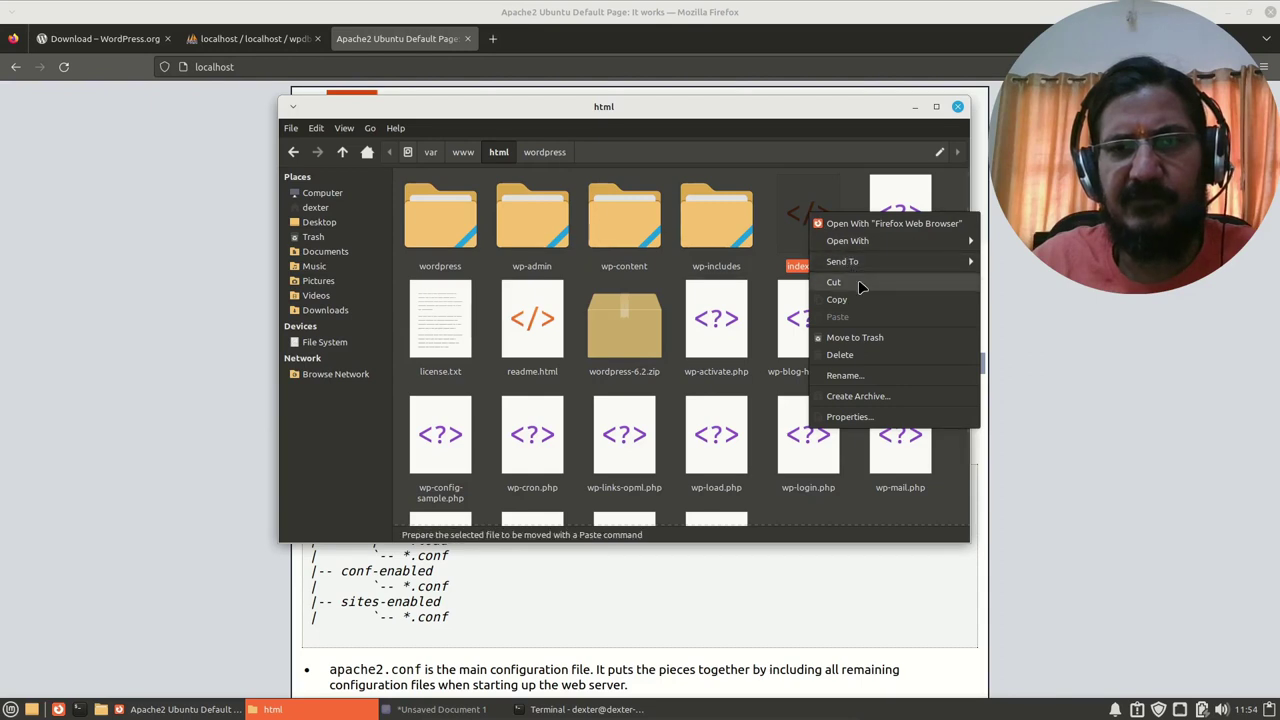
left_click(838, 356)
left_click(706, 375)
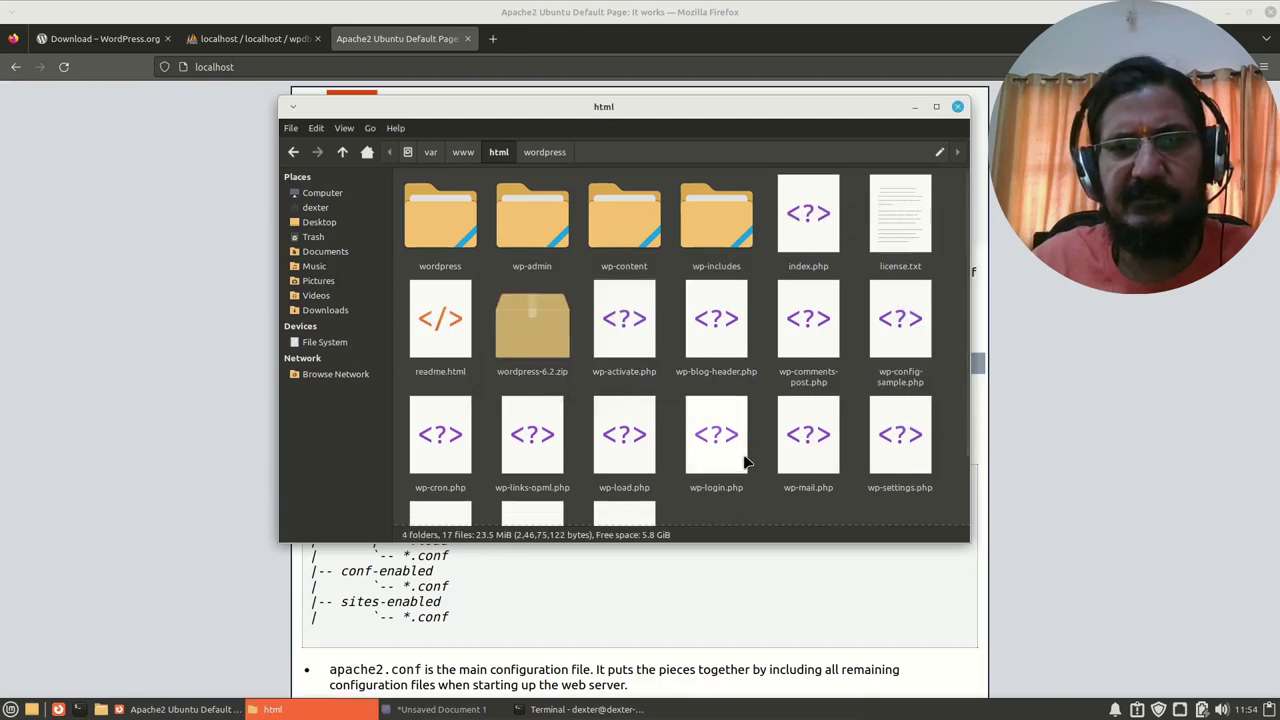
left_click(198, 553)
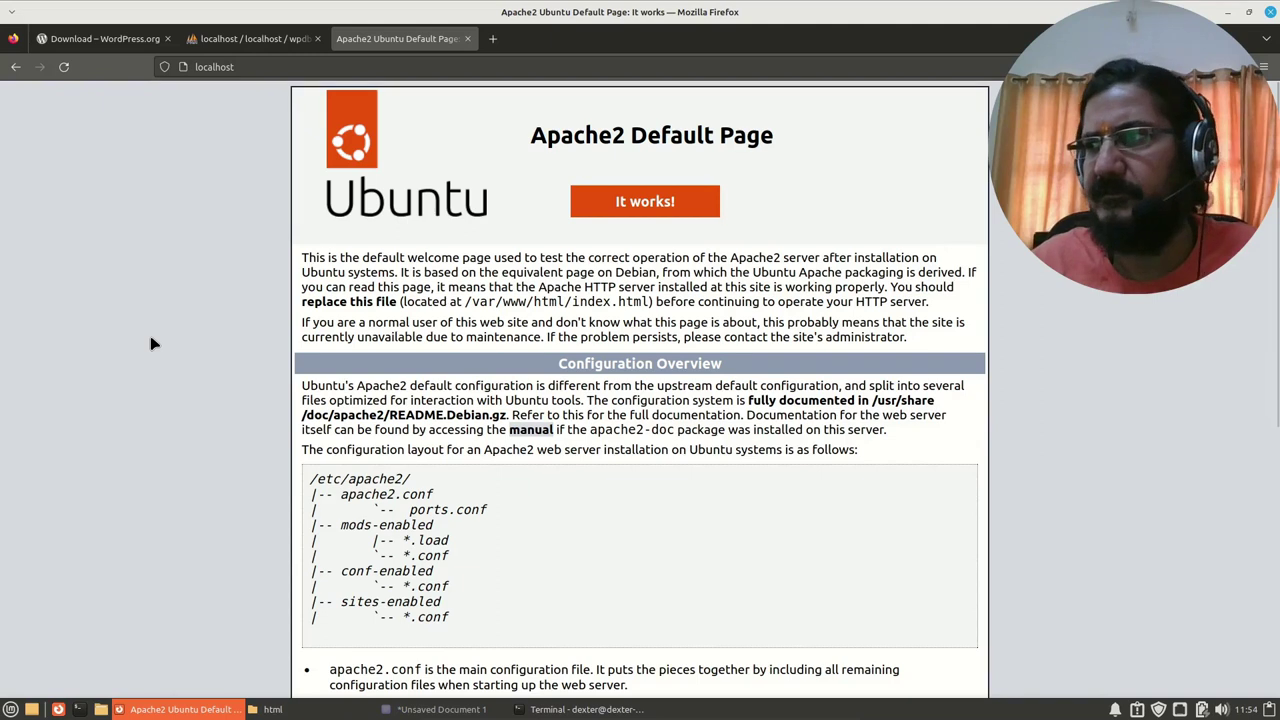
Step: Reload localhost to reach the WordPress setup page, zoom in, and choose Let's go!
key("F5")
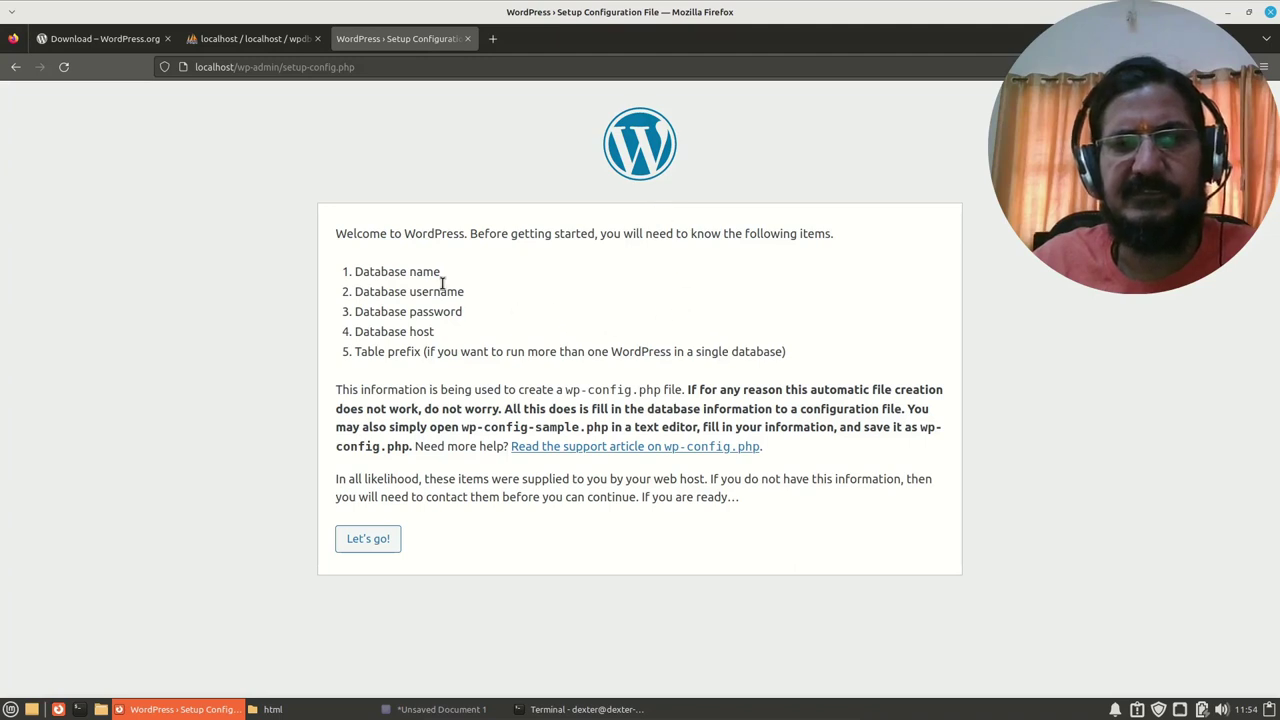
key("ctrl+plus")
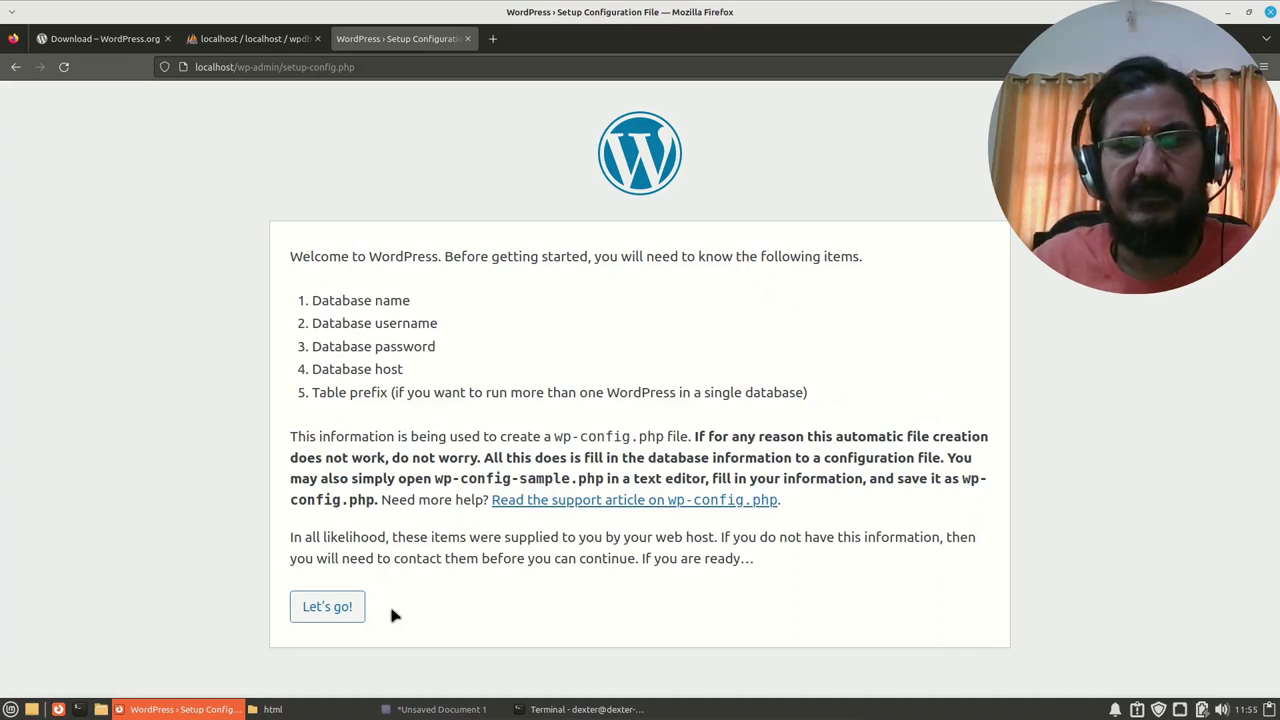
left_click(332, 609)
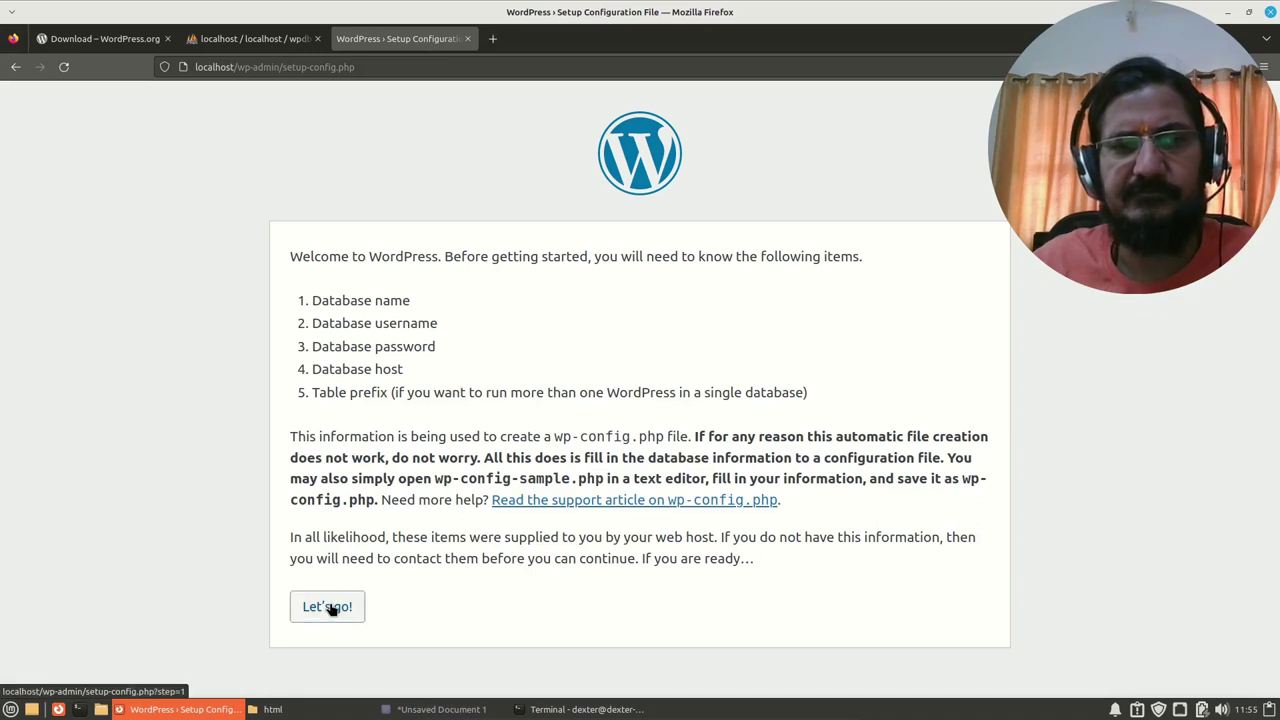
Step: Continue to the database connection form, check the notes document, and return to the setup page
left_click(332, 609)
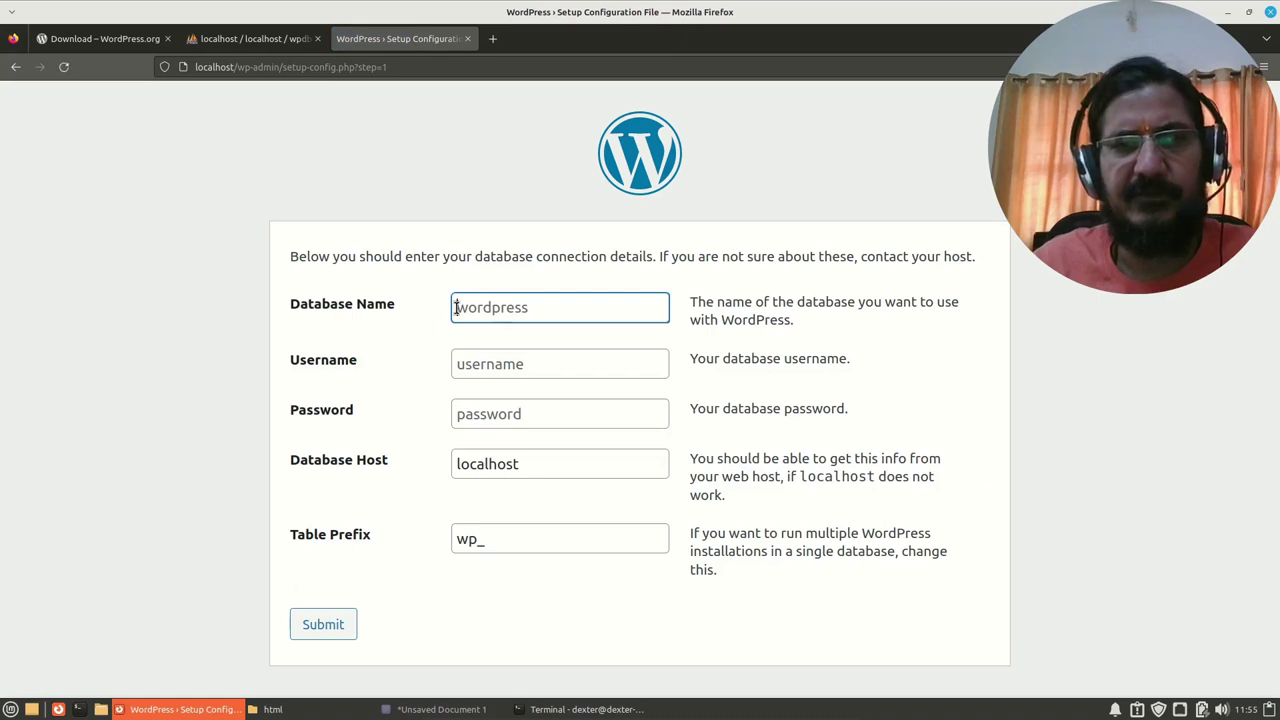
left_click(492, 708)
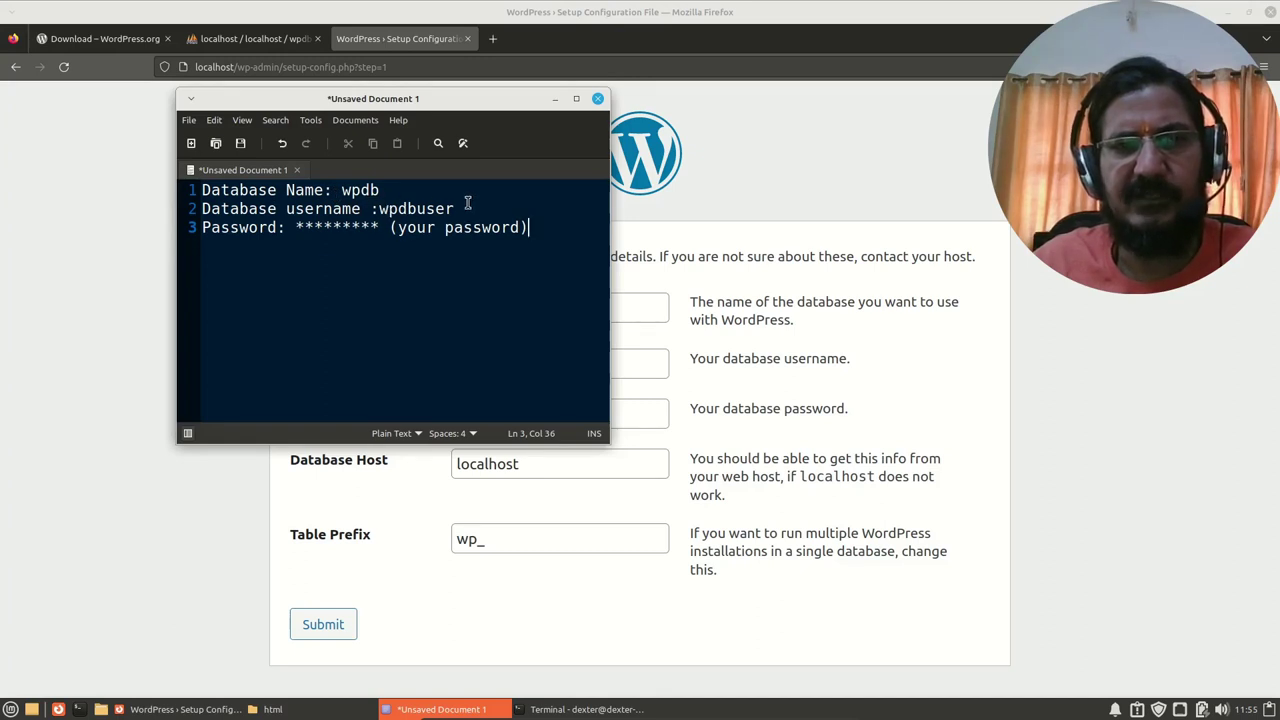
left_click(624, 511)
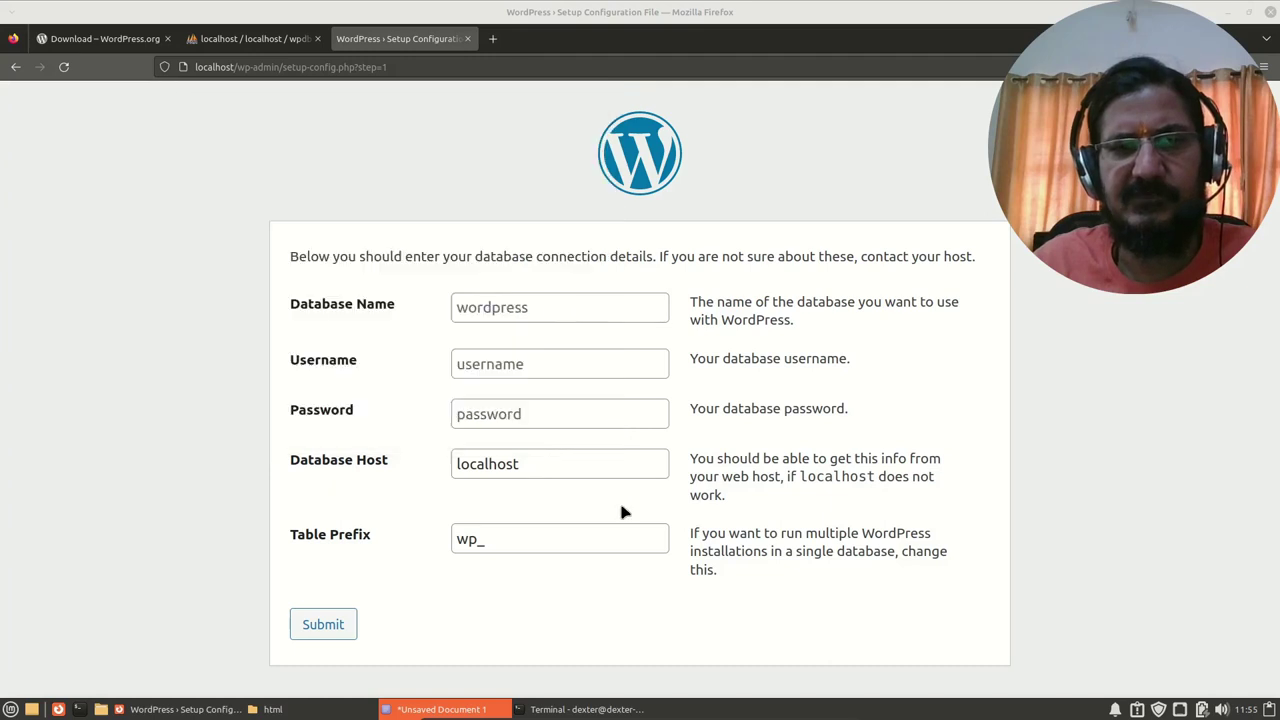
Step: Enter database name wpdb, then fill in the database username and password
left_click(508, 311)
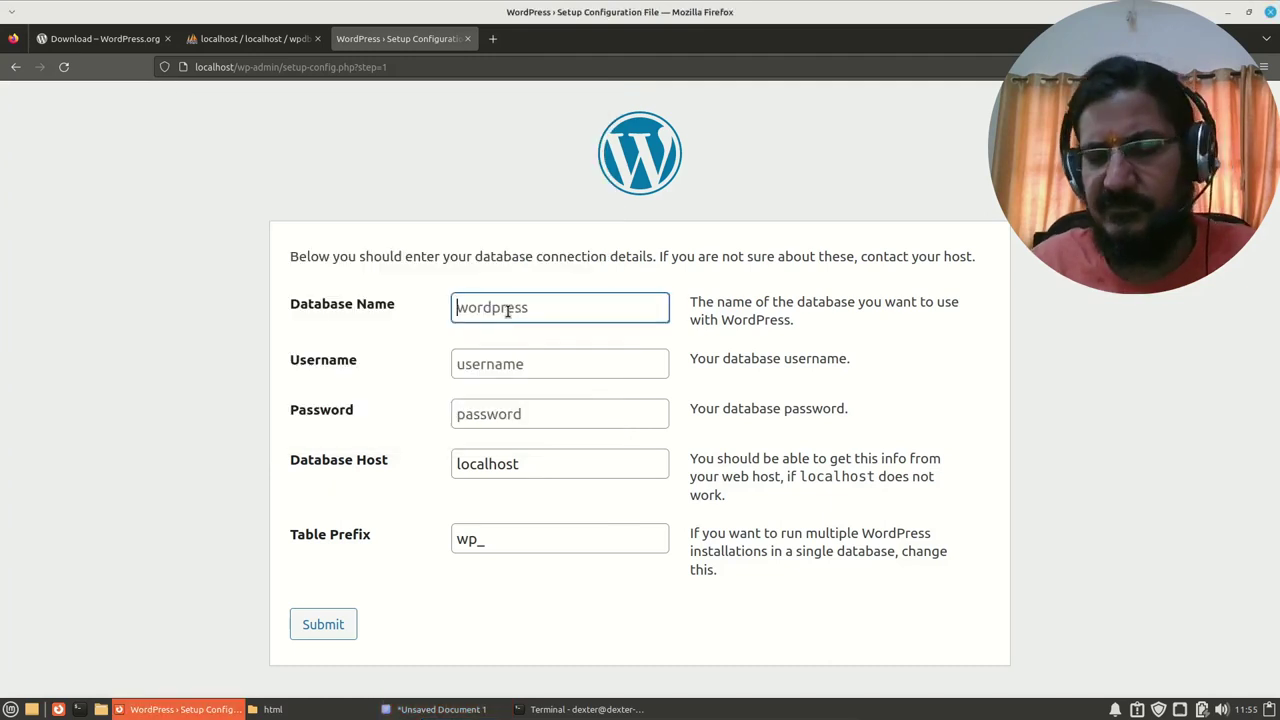
type("wpdb")
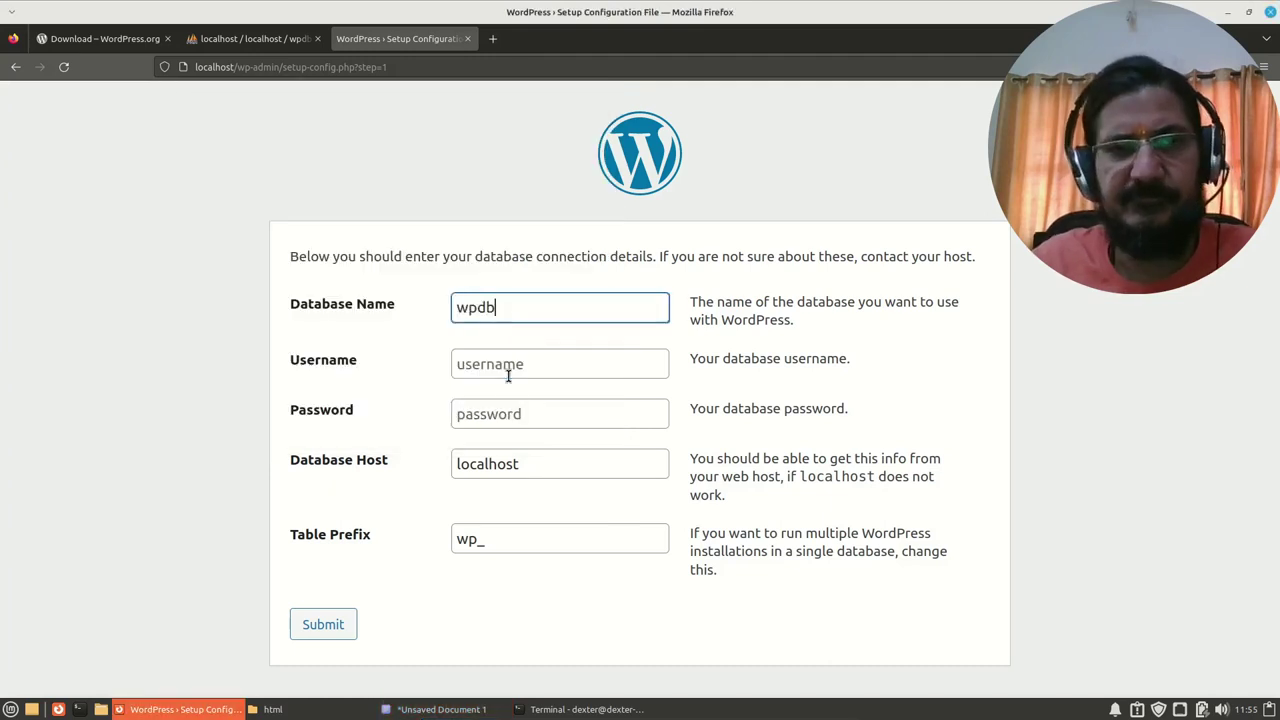
left_click(503, 371)
type("wpd")
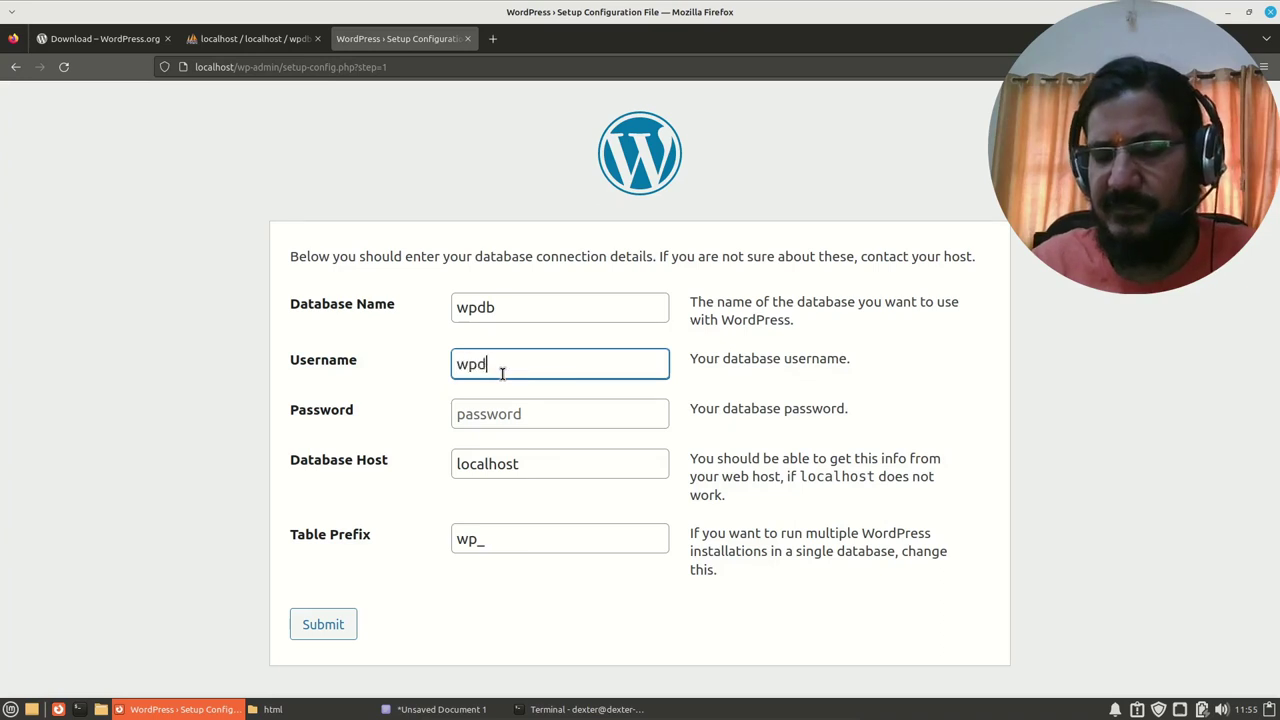
type("buser")
left_click(532, 425)
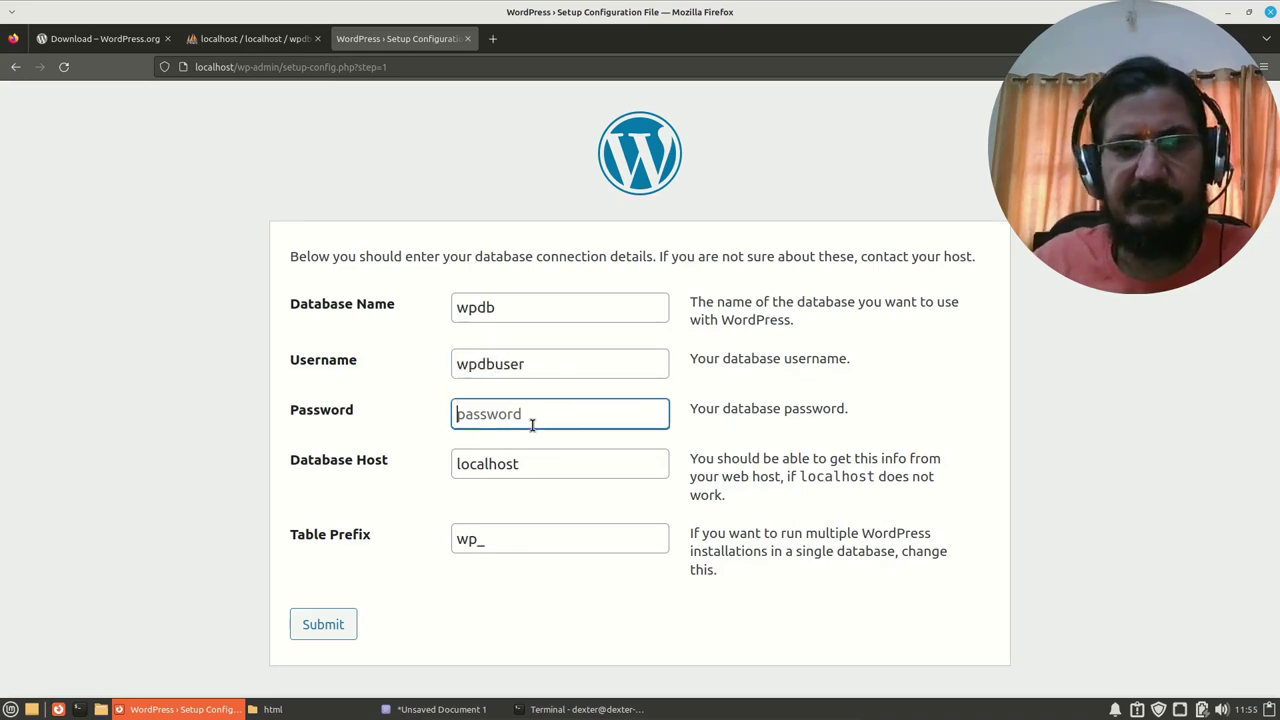
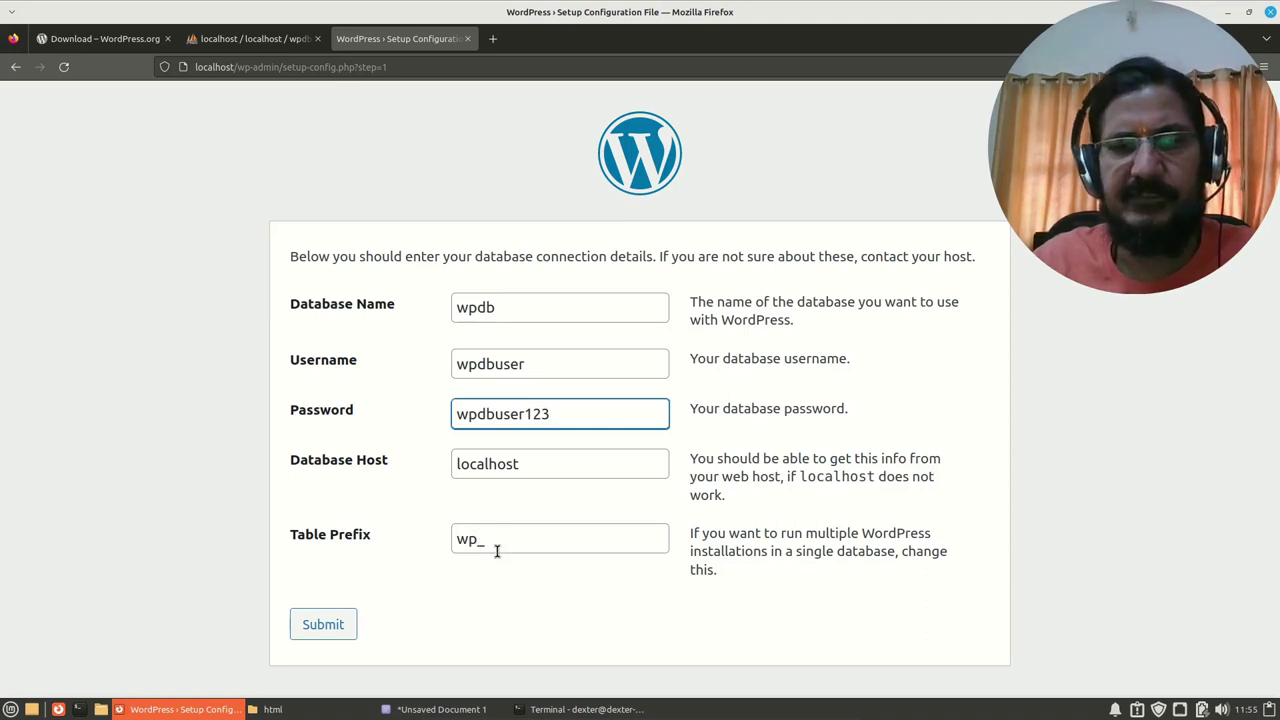
Step: Replace the table prefix wp_ with ab_
left_click_drag(484, 538, 445, 538)
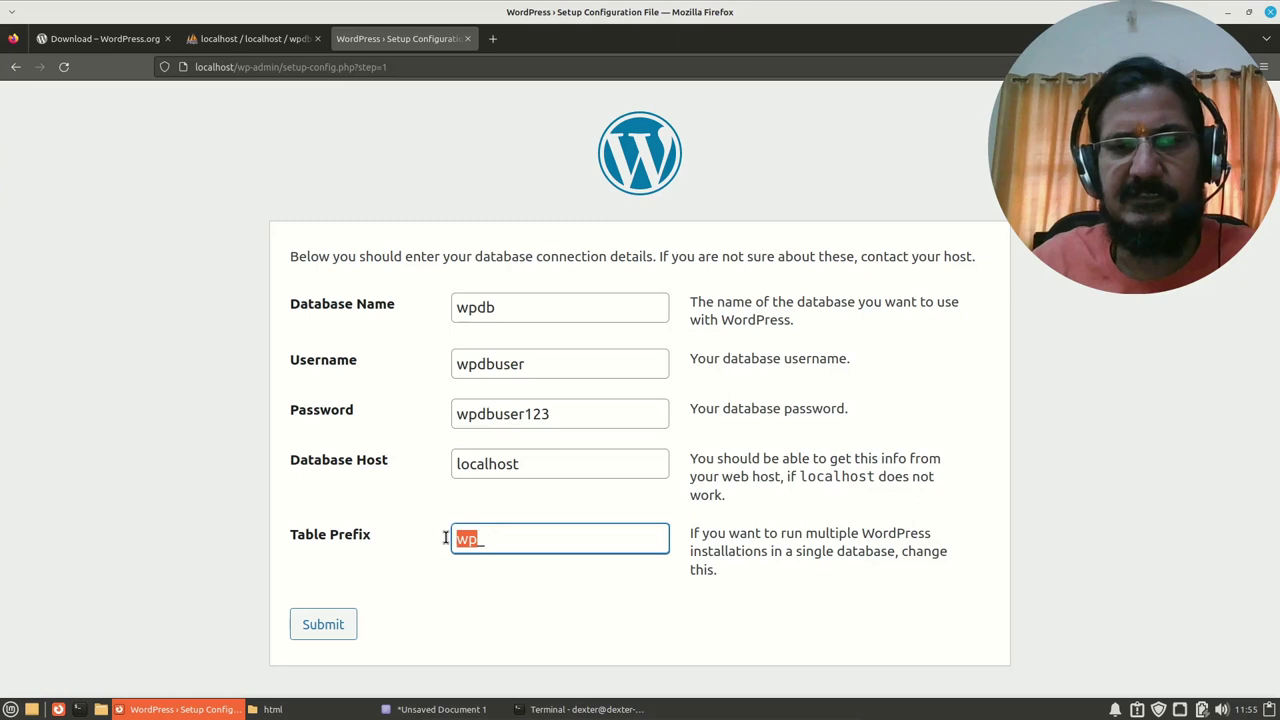
type("test_")
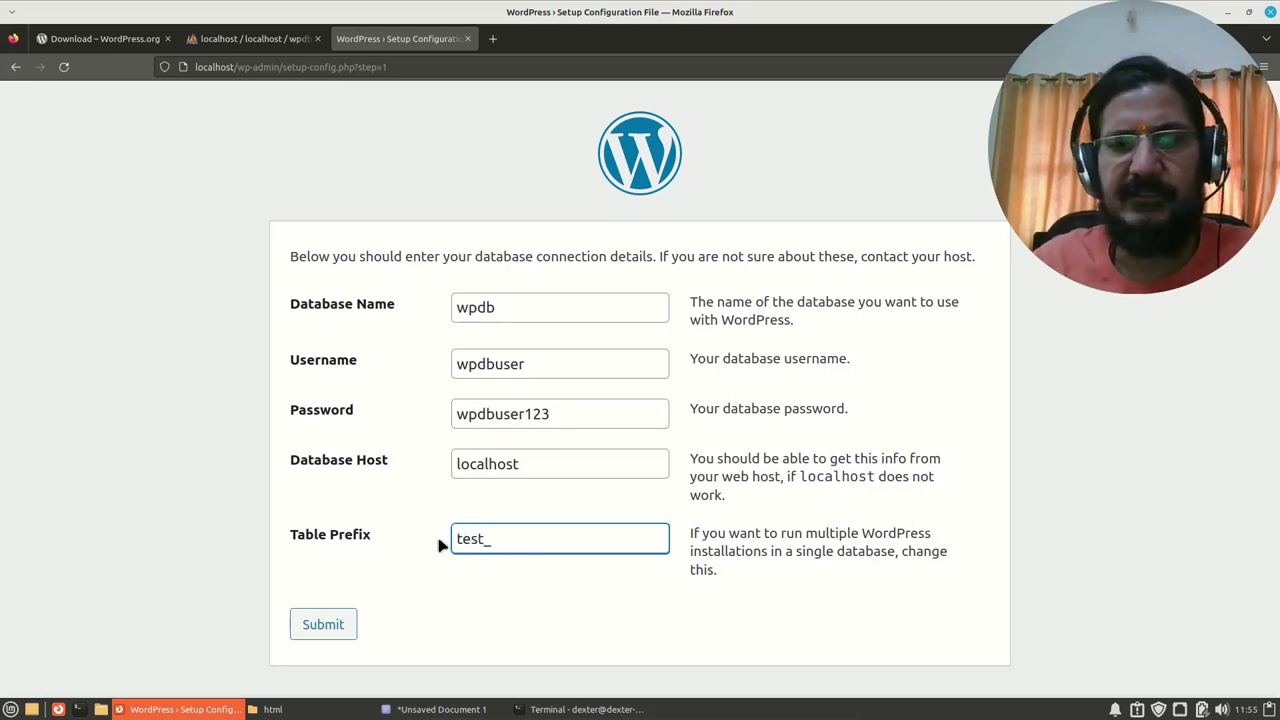
key("BackSpace")
key("BackSpace")
key("BackSpace")
key("BackSpace")
type("ab")
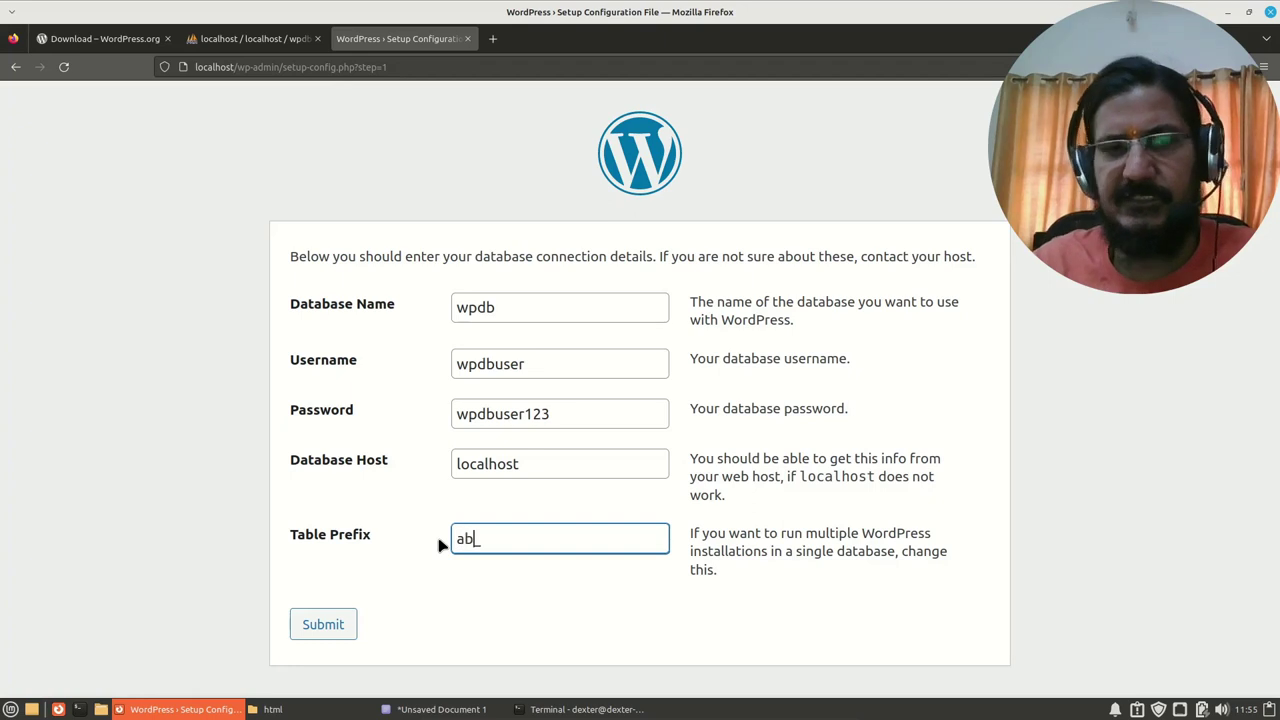
type("_")
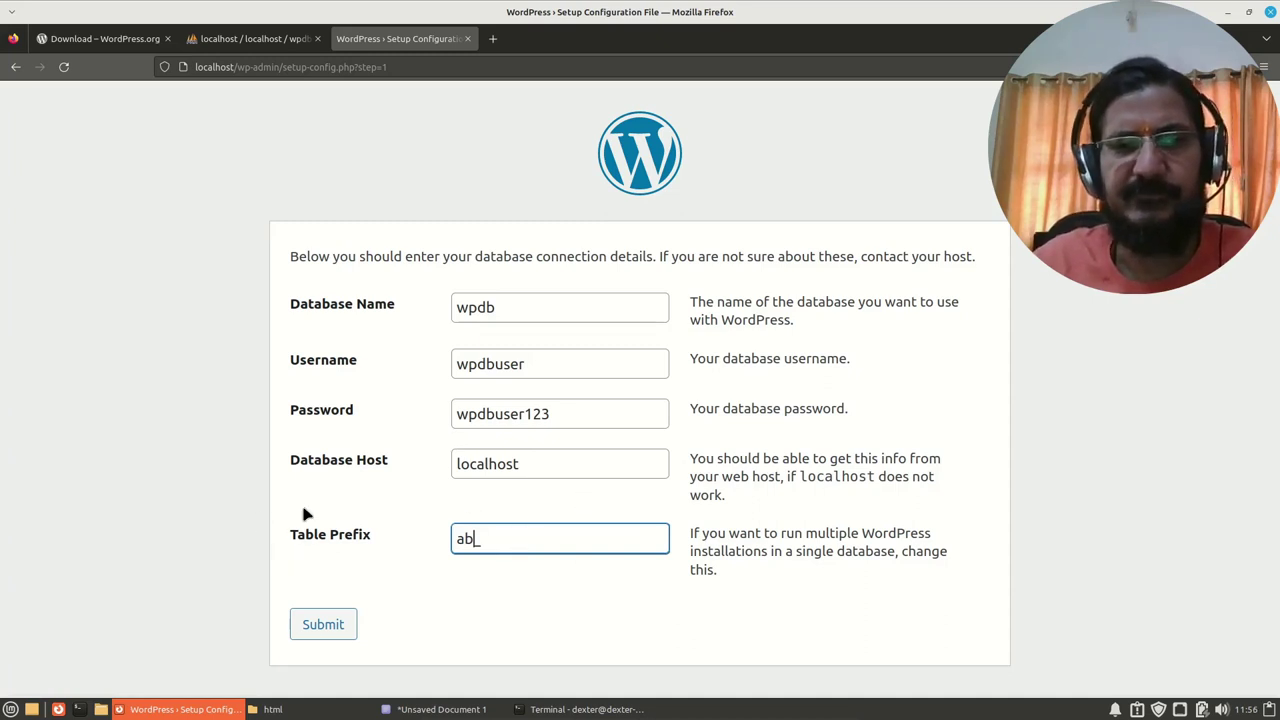
left_click(387, 590)
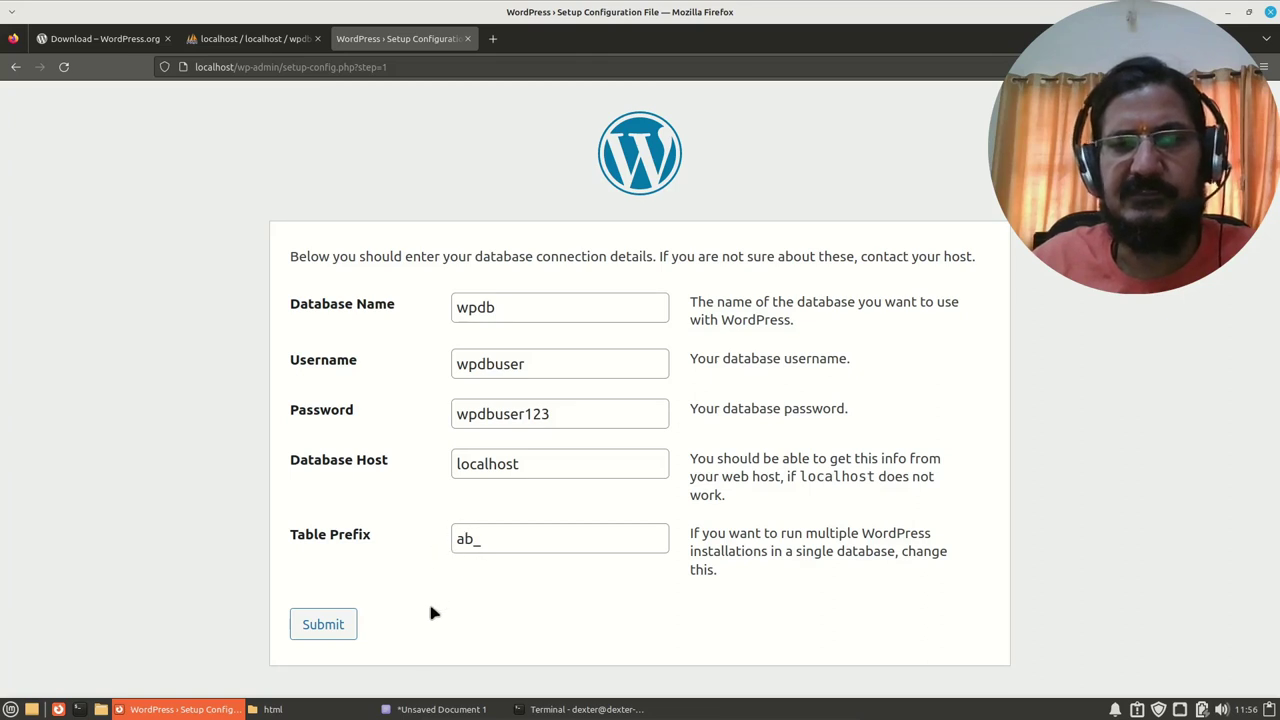
Step: Submit the database connection details and run the WordPress installation
left_click(323, 625)
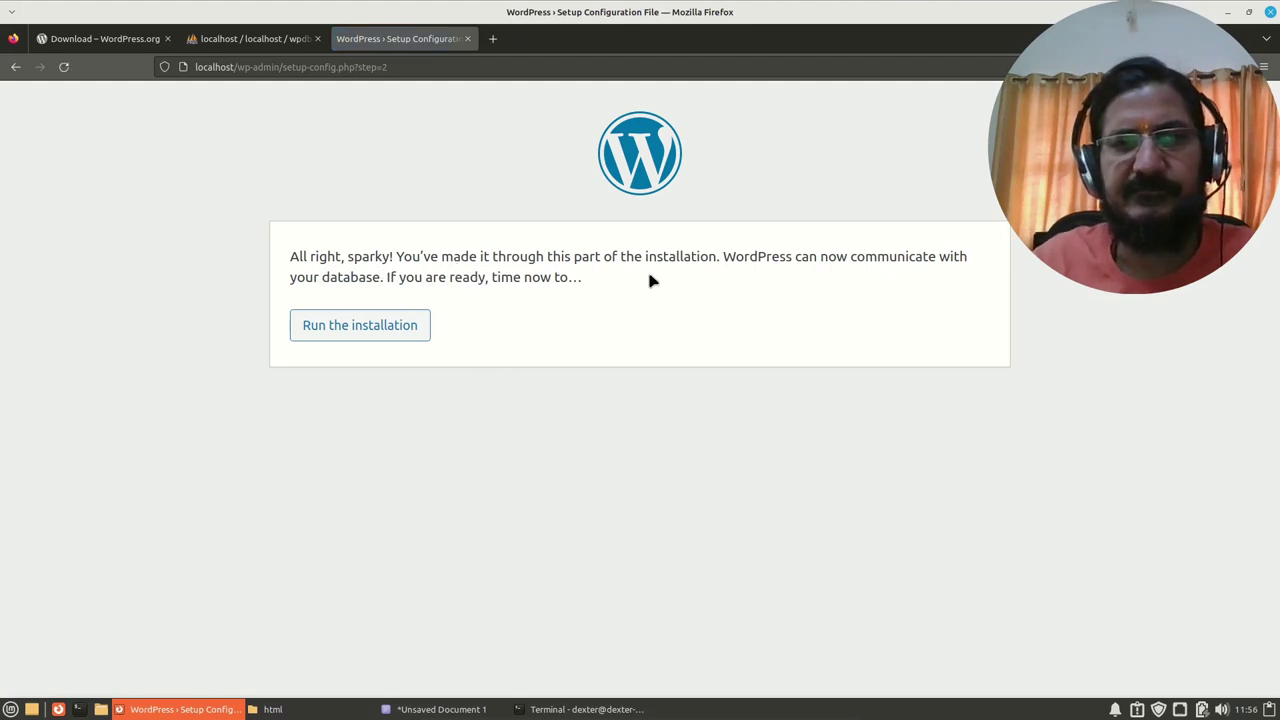
left_click(357, 328)
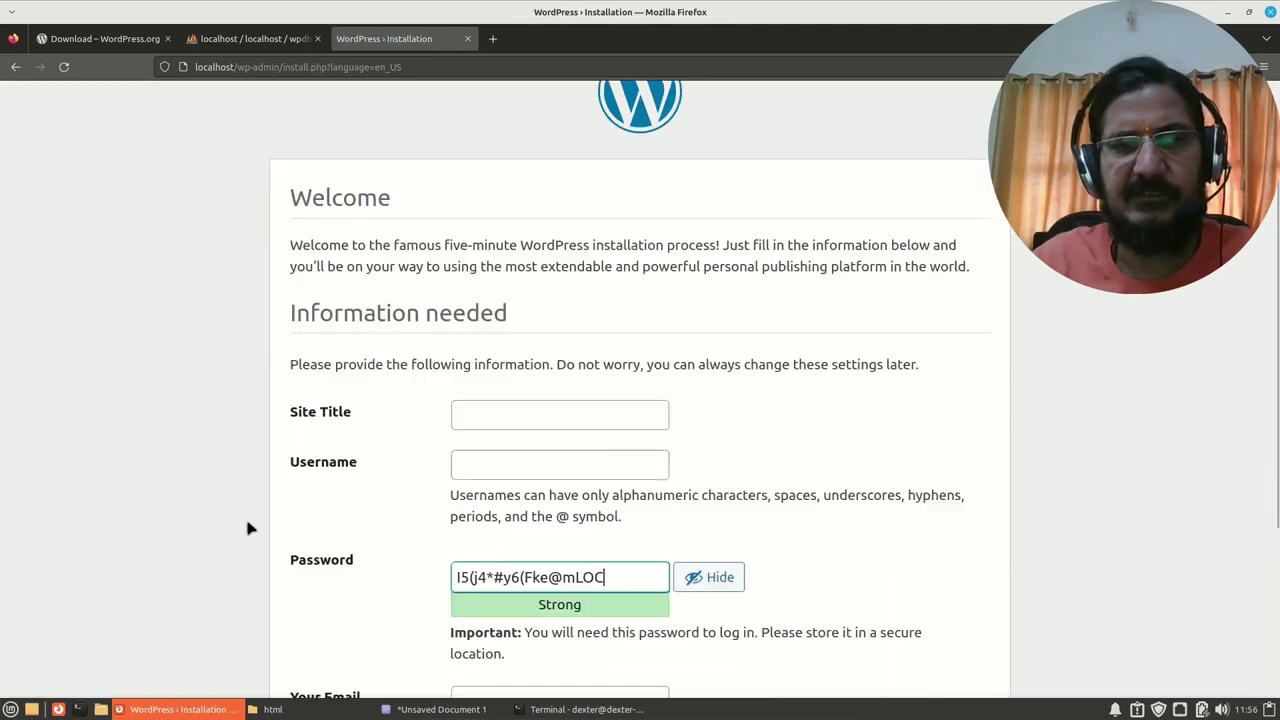
scroll(250, 528, "down", 2)
scroll(250, 528, "up", 3)
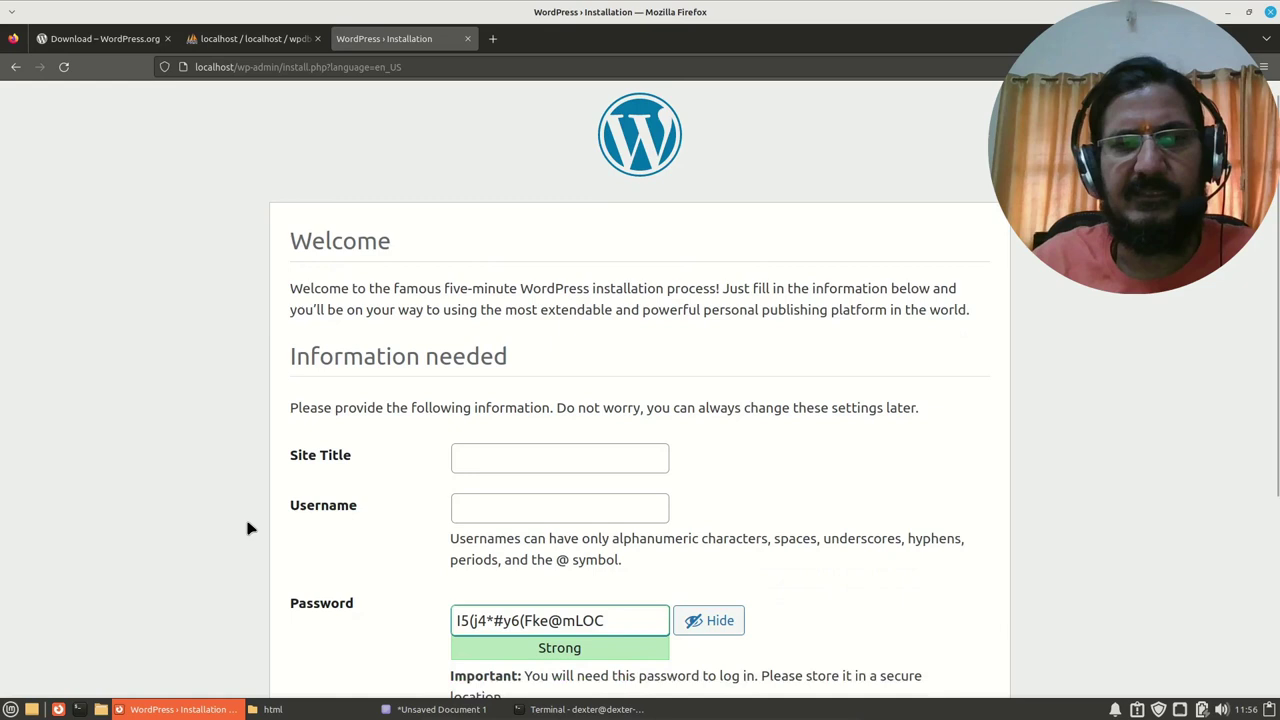
scroll(250, 528, "down", 4)
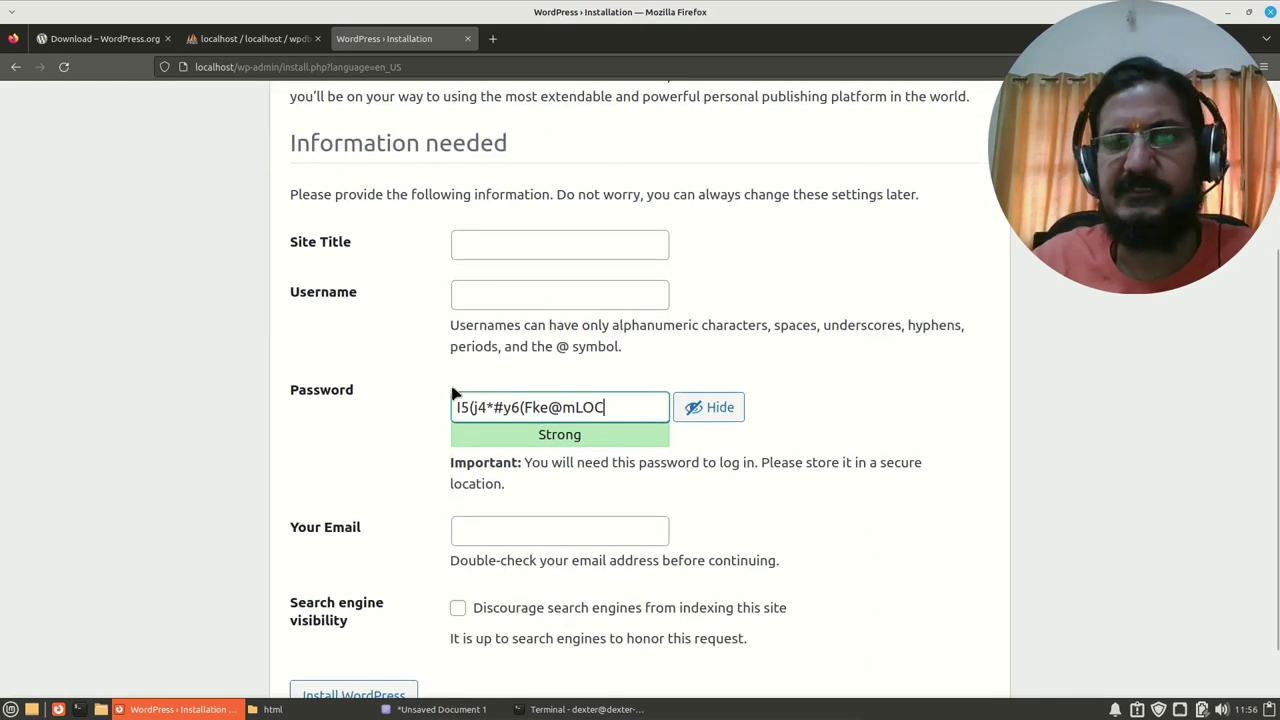
scroll(460, 374, "up", 2)
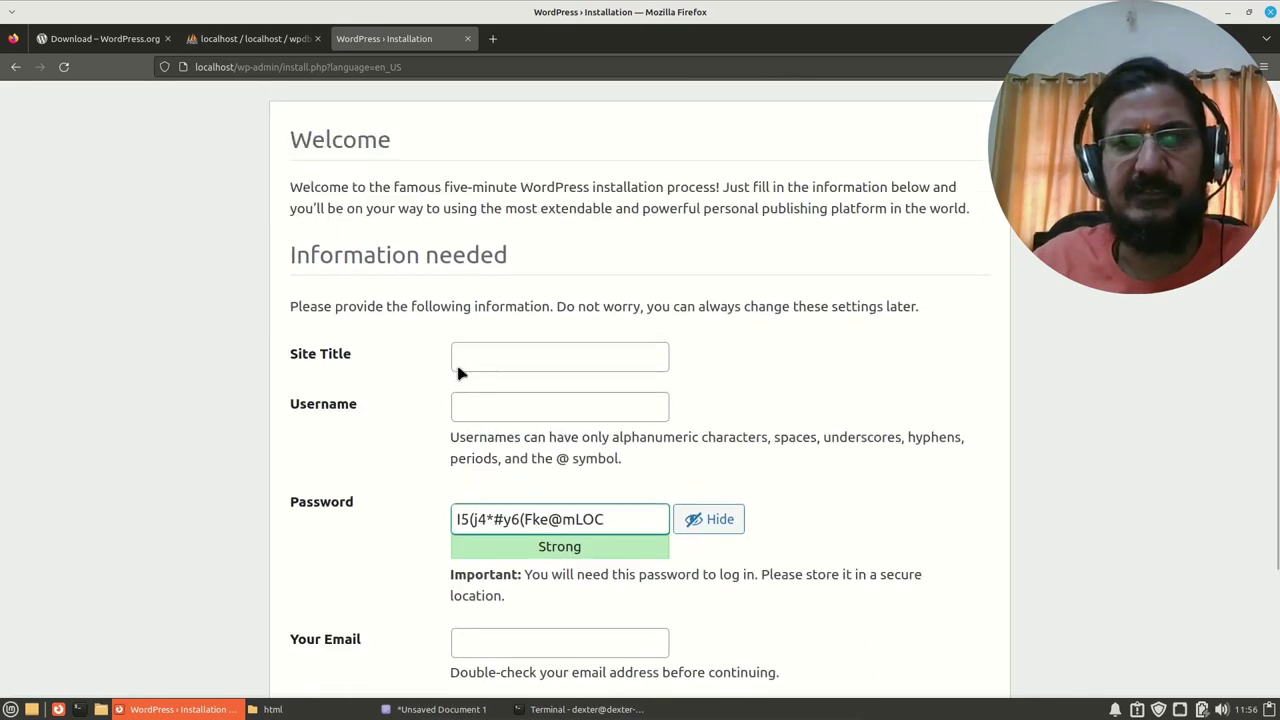
Step: Enter 'Wordpress Demo' as the Site Title and type the admin username
left_click(568, 364)
type("W")
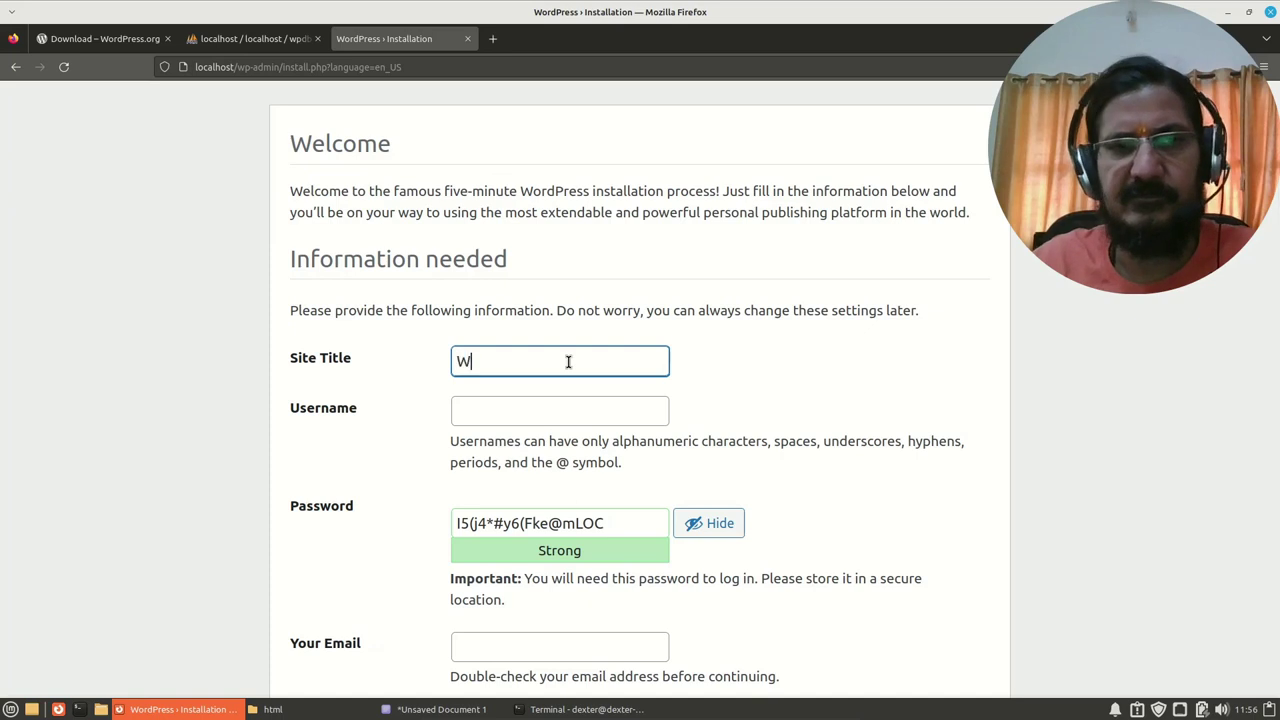
type("ordpress")
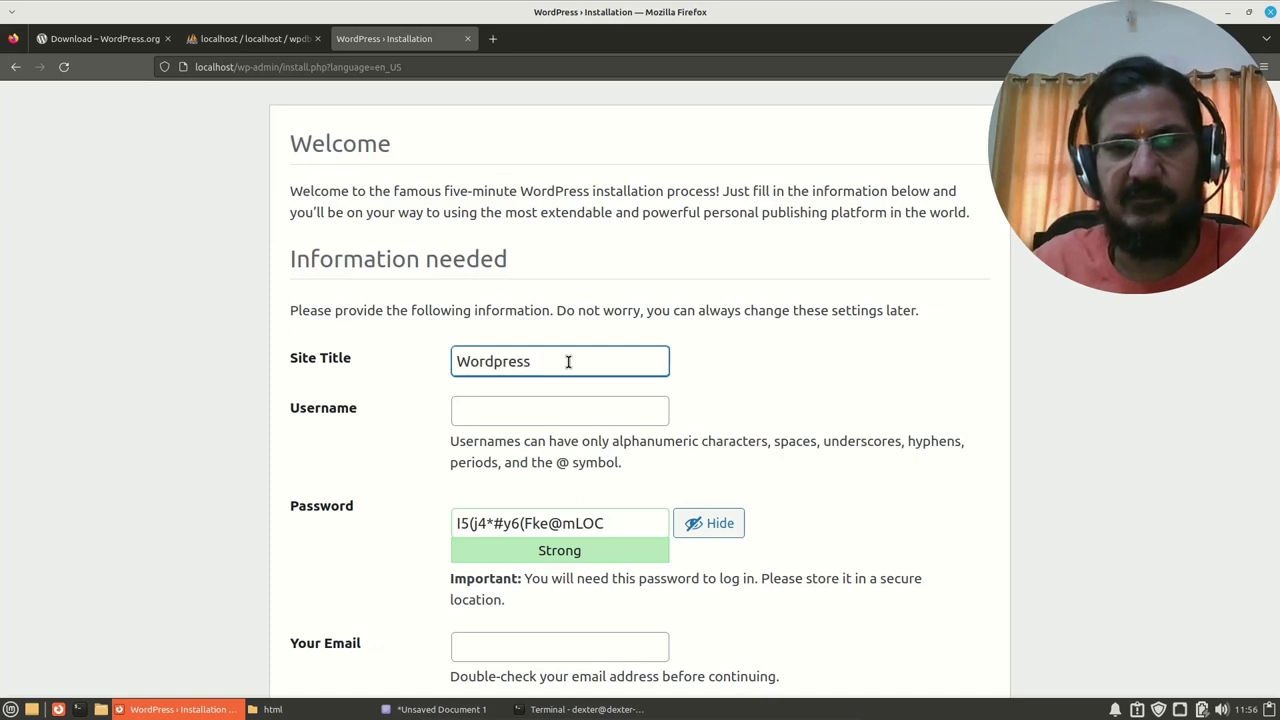
type(" Demo")
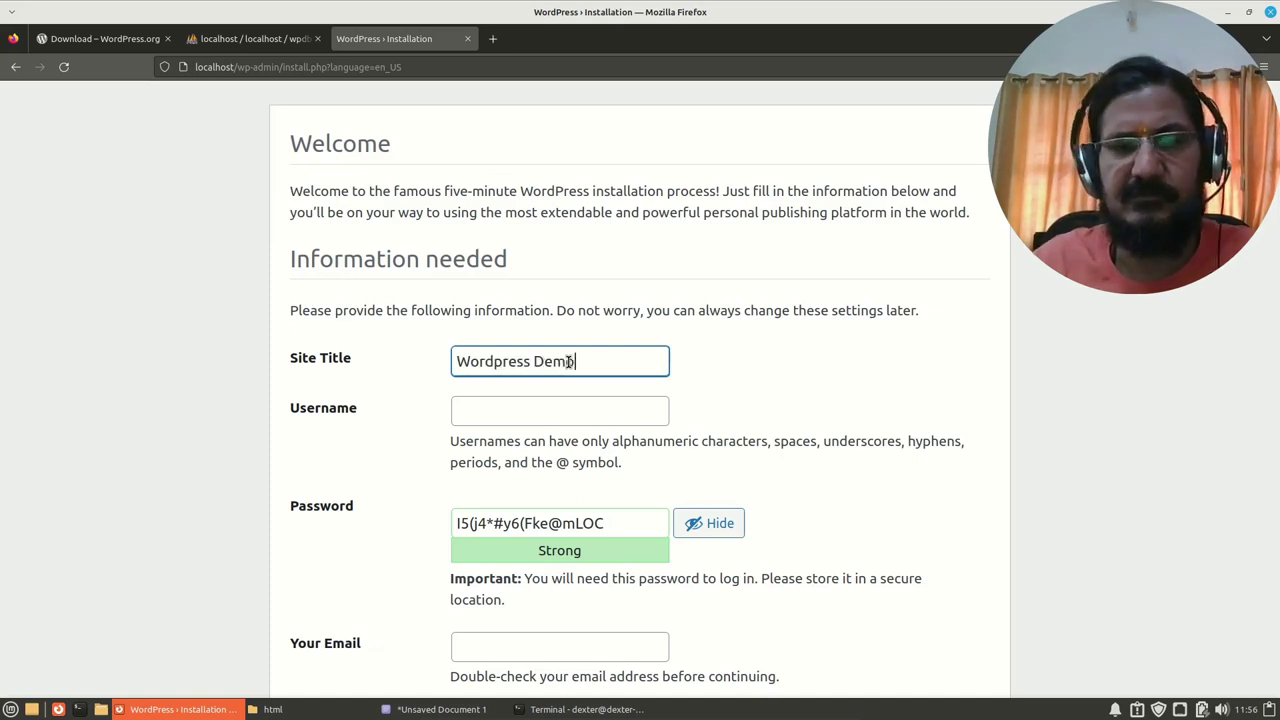
left_click(575, 410)
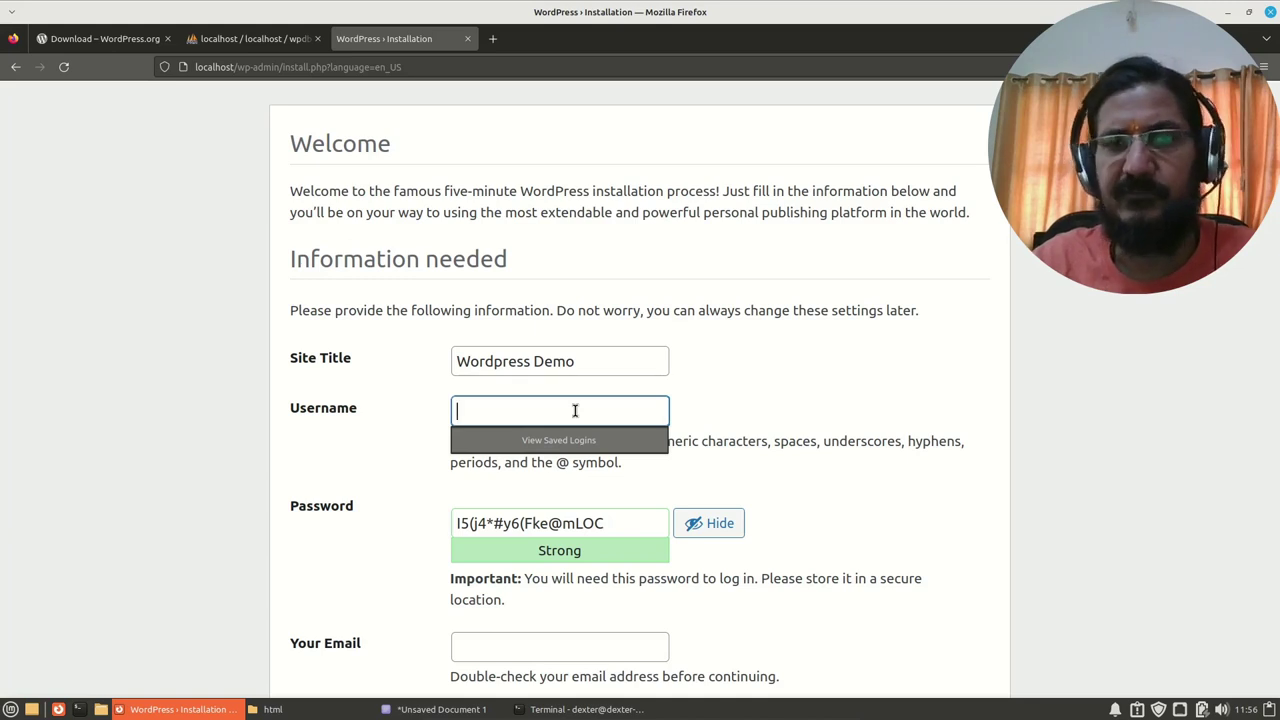
type("dexter")
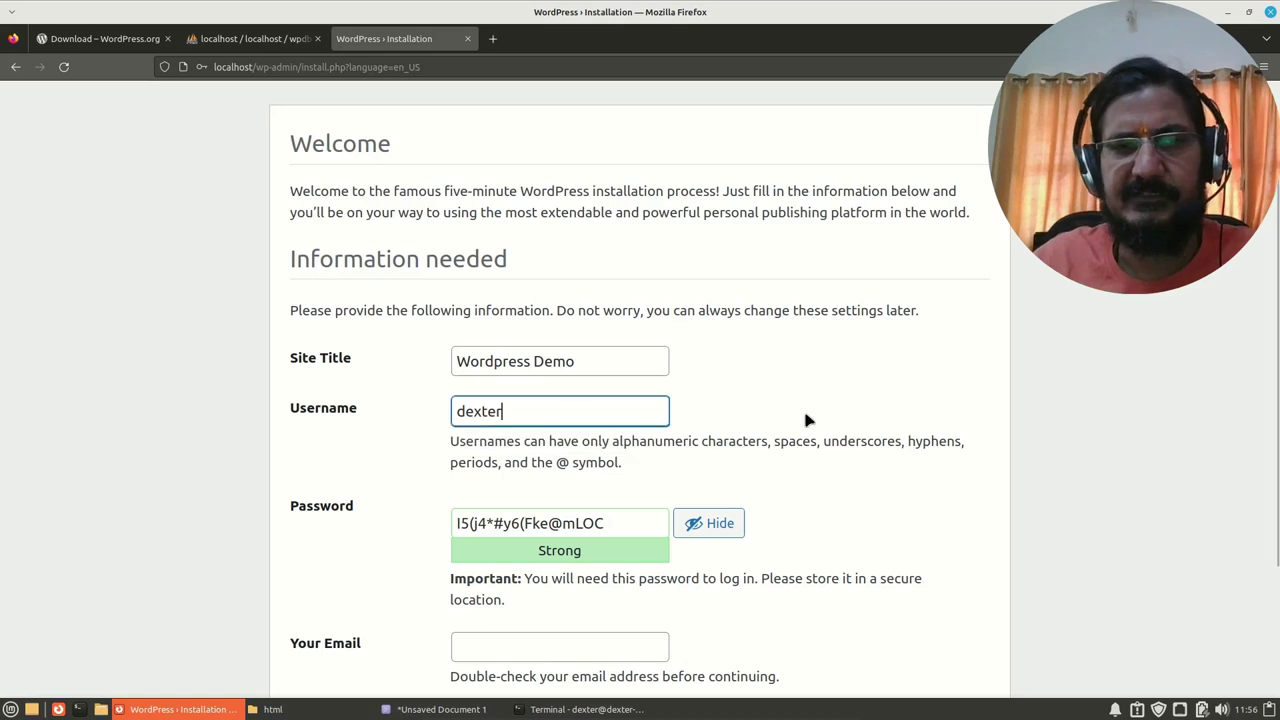
left_click(711, 398)
scroll(443, 443, "down", 2)
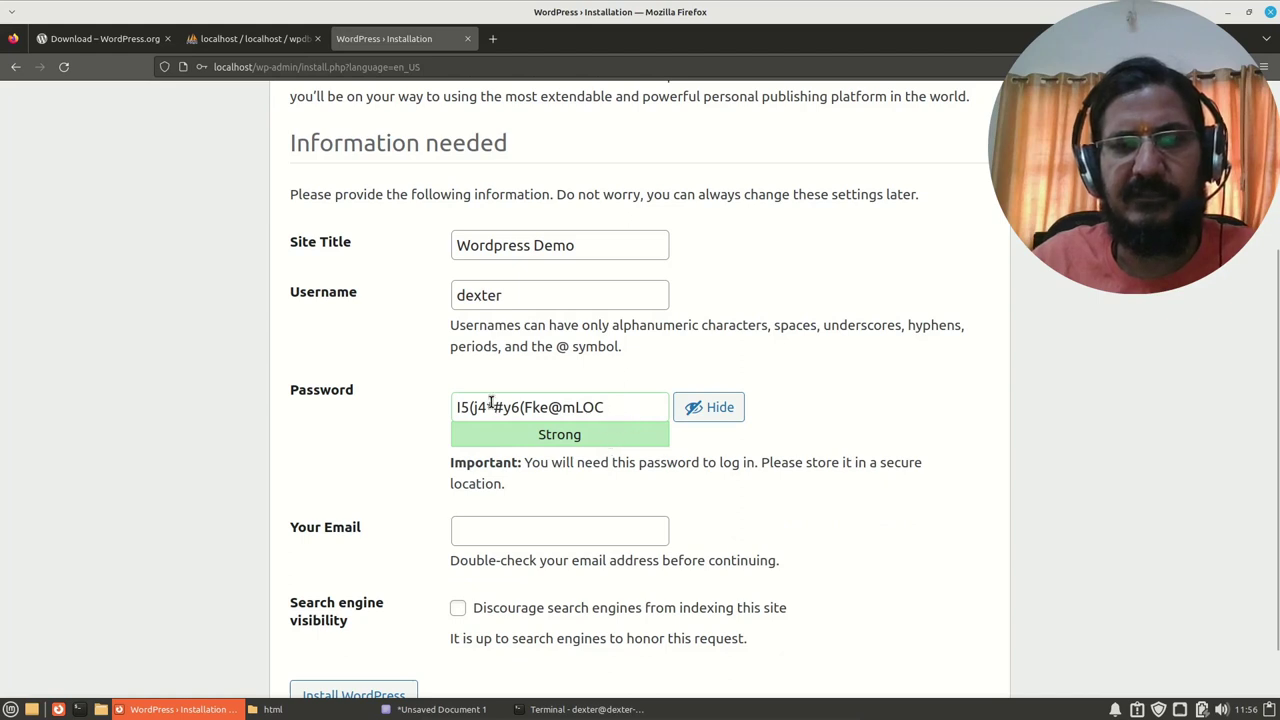
Step: Replace the generated password with a custom weak password and confirm its use
left_click_drag(630, 410, 381, 395)
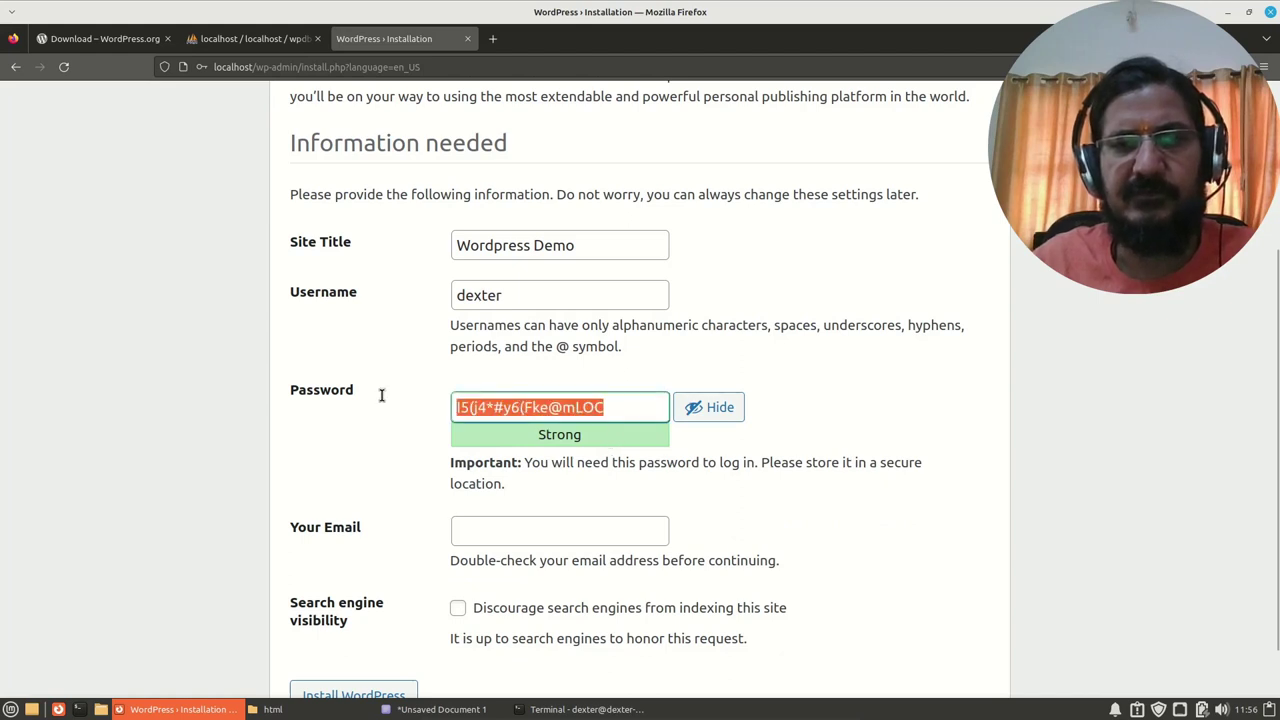
left_click(688, 408)
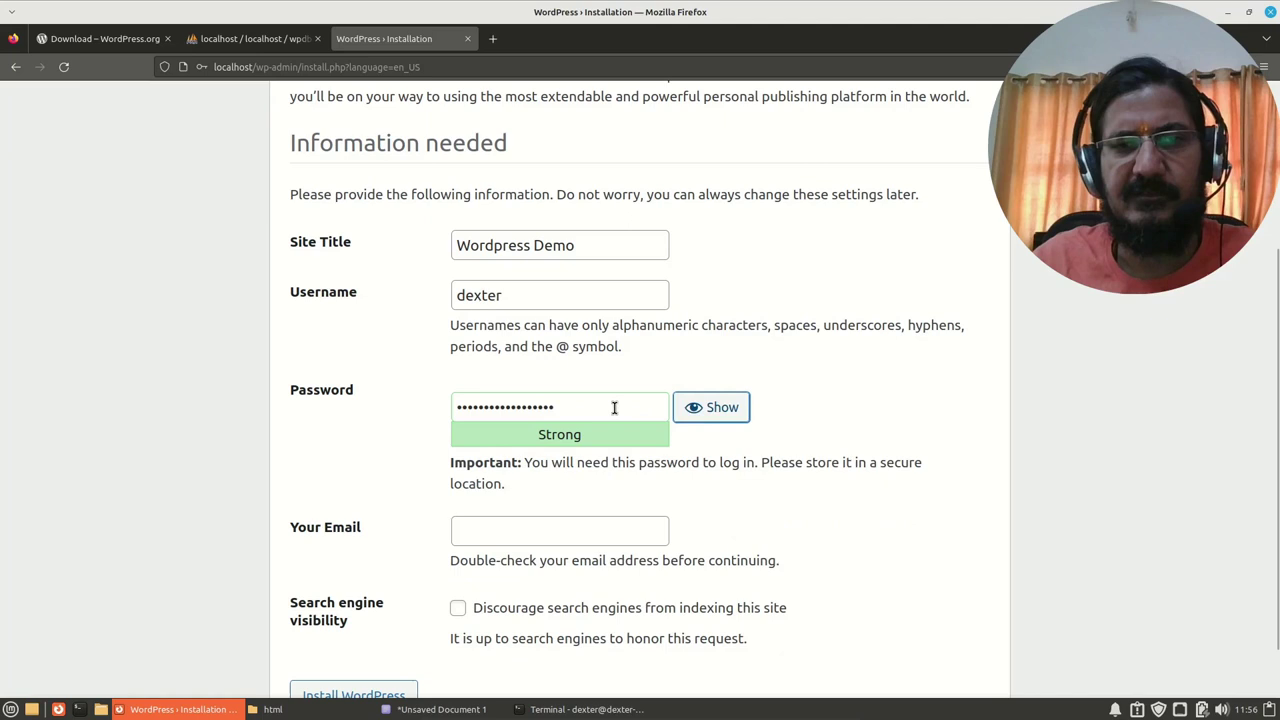
left_click_drag(614, 407, 346, 376)
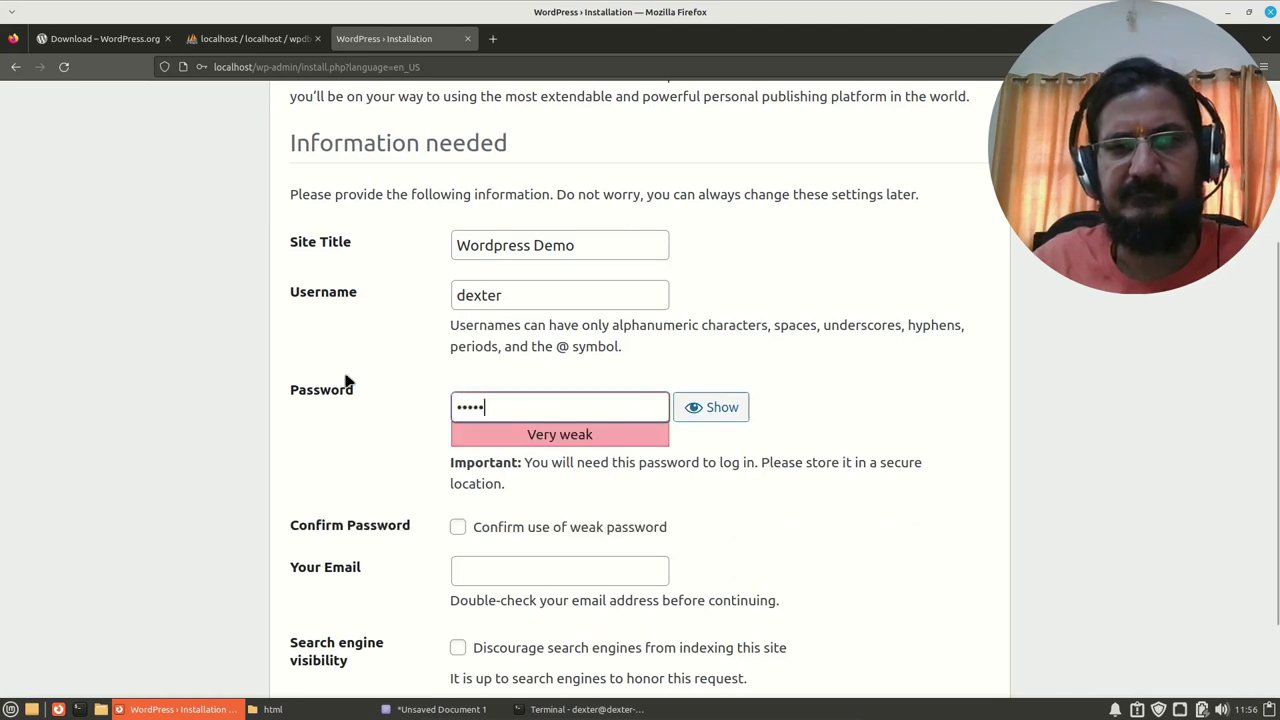
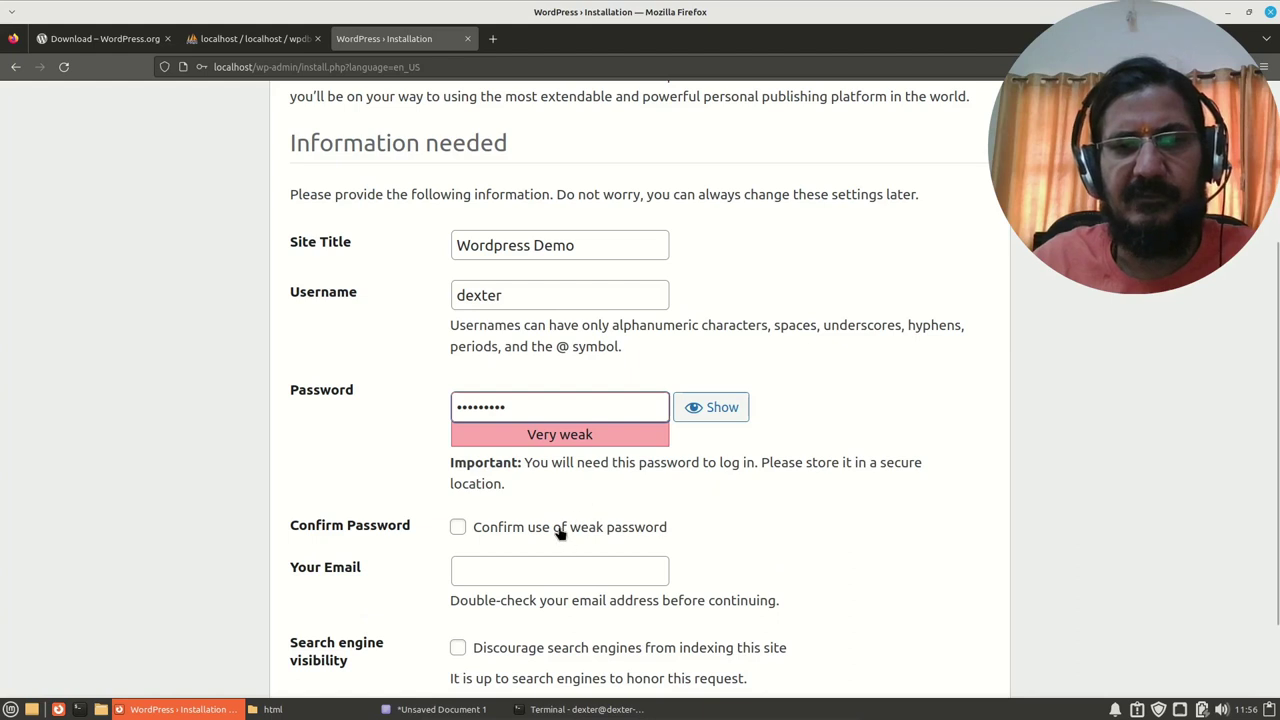
left_click(457, 527)
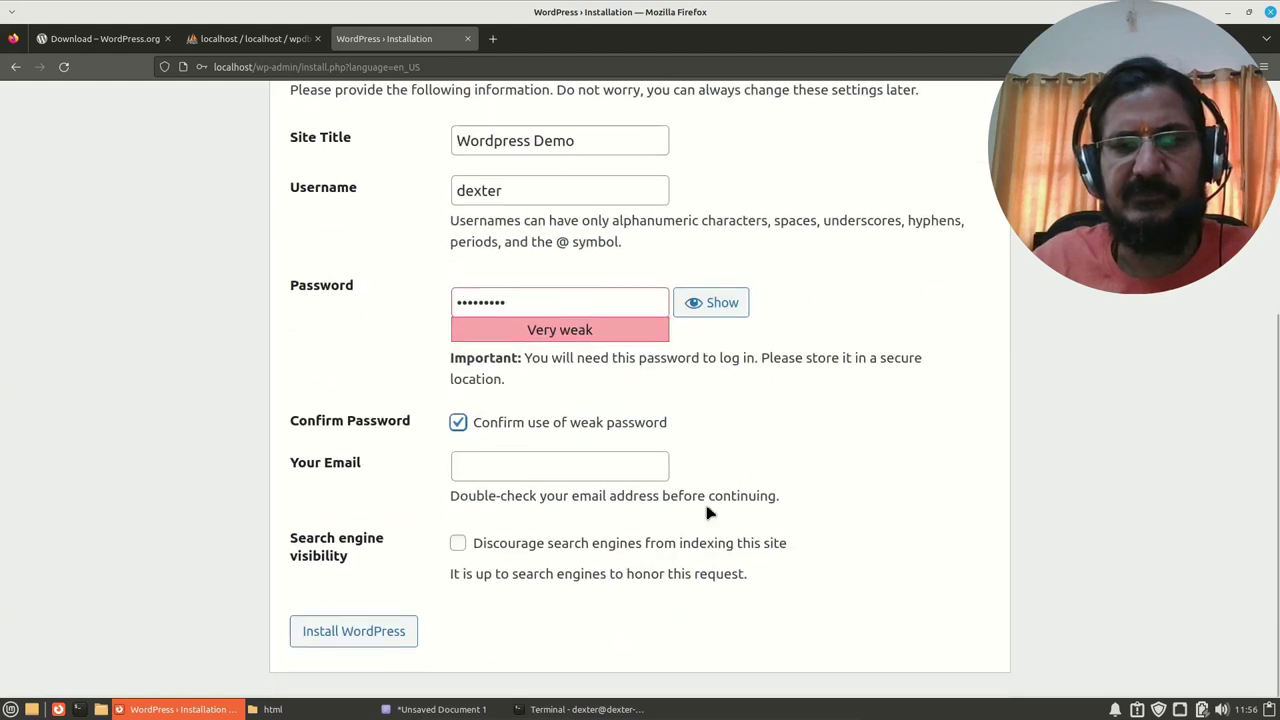
Step: Fill in the admin e-mail address and submit the installation with Install WordPress
scroll(740, 500, "down", 2)
left_click(611, 463)
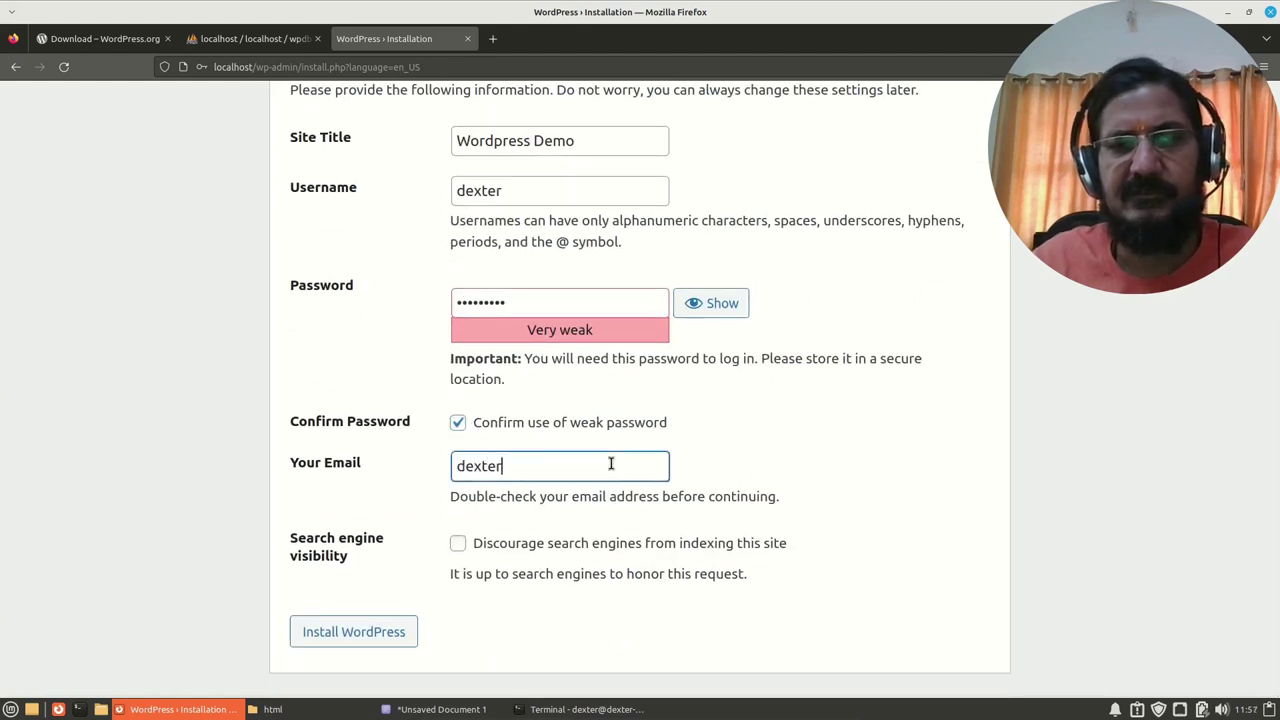
key("ctrl+a")
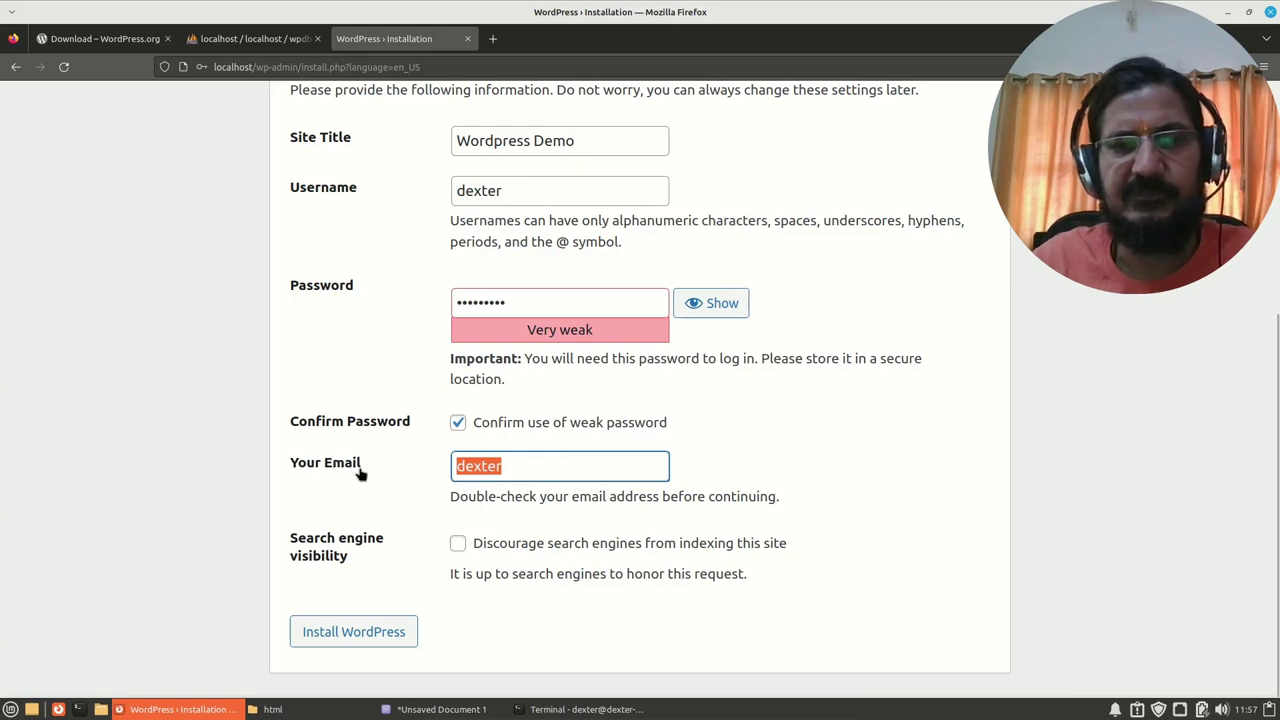
left_click(520, 468)
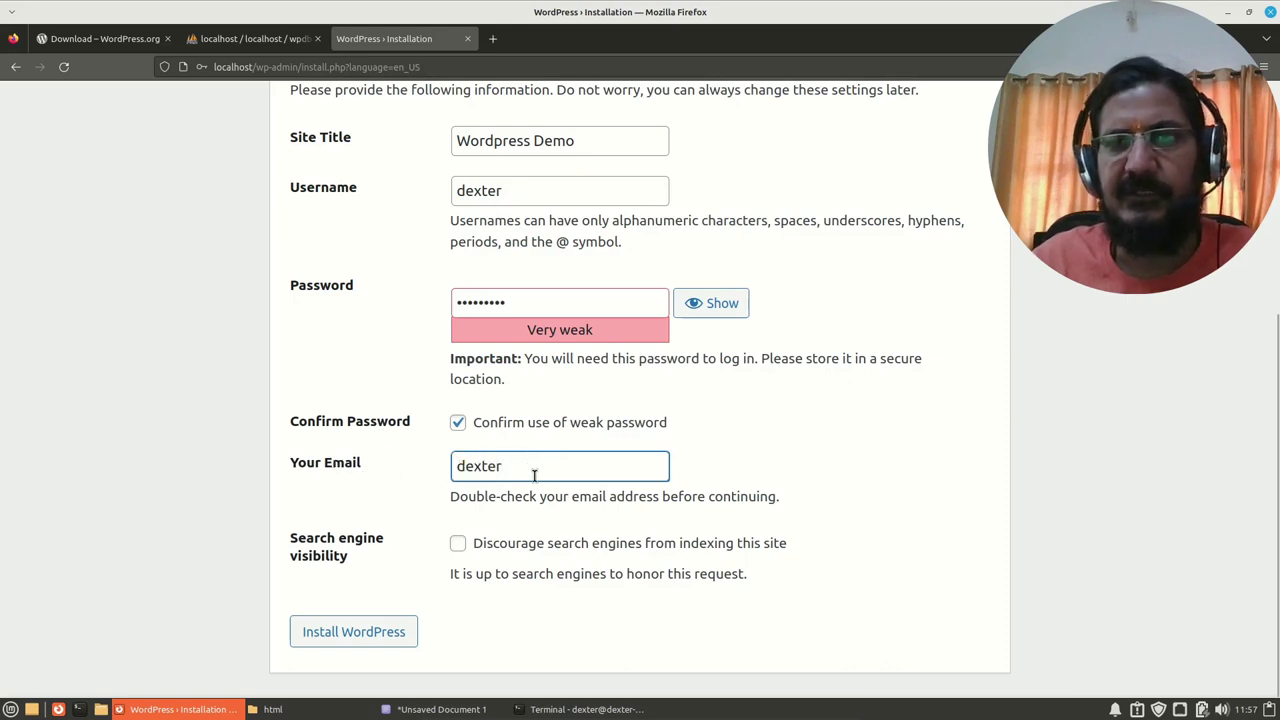
left_click_drag(524, 470, 428, 458)
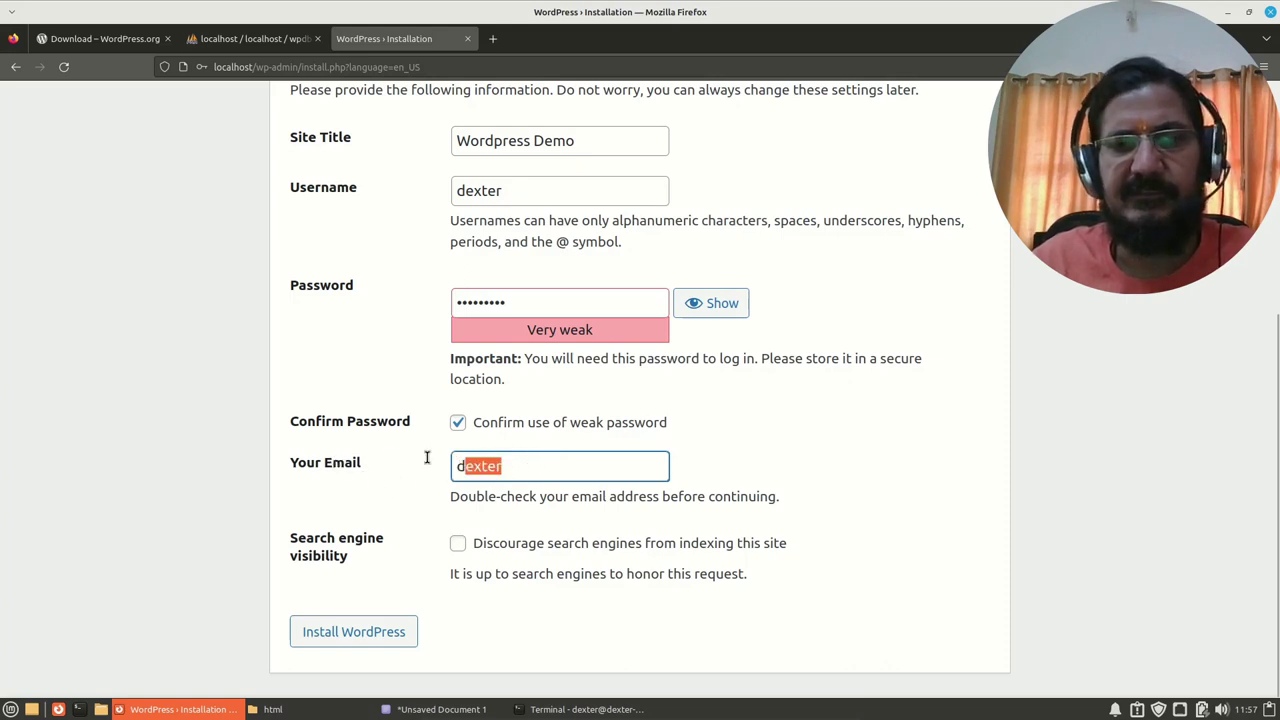
left_click(549, 466)
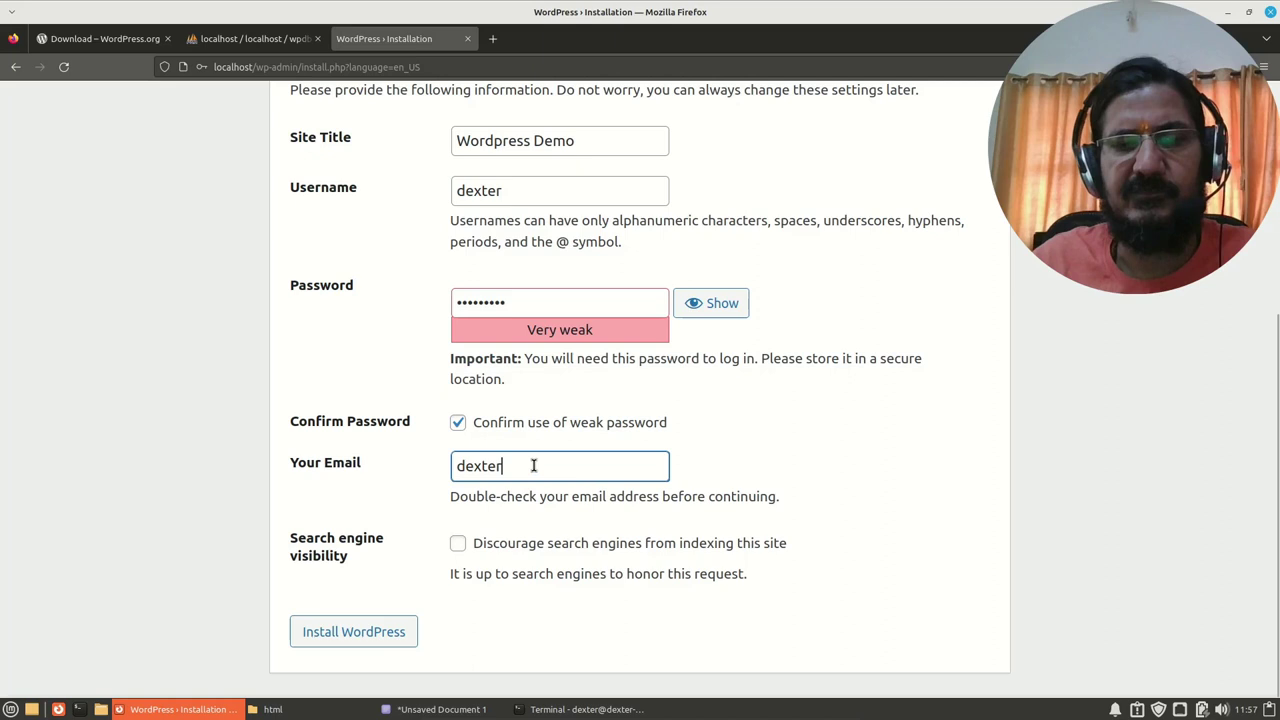
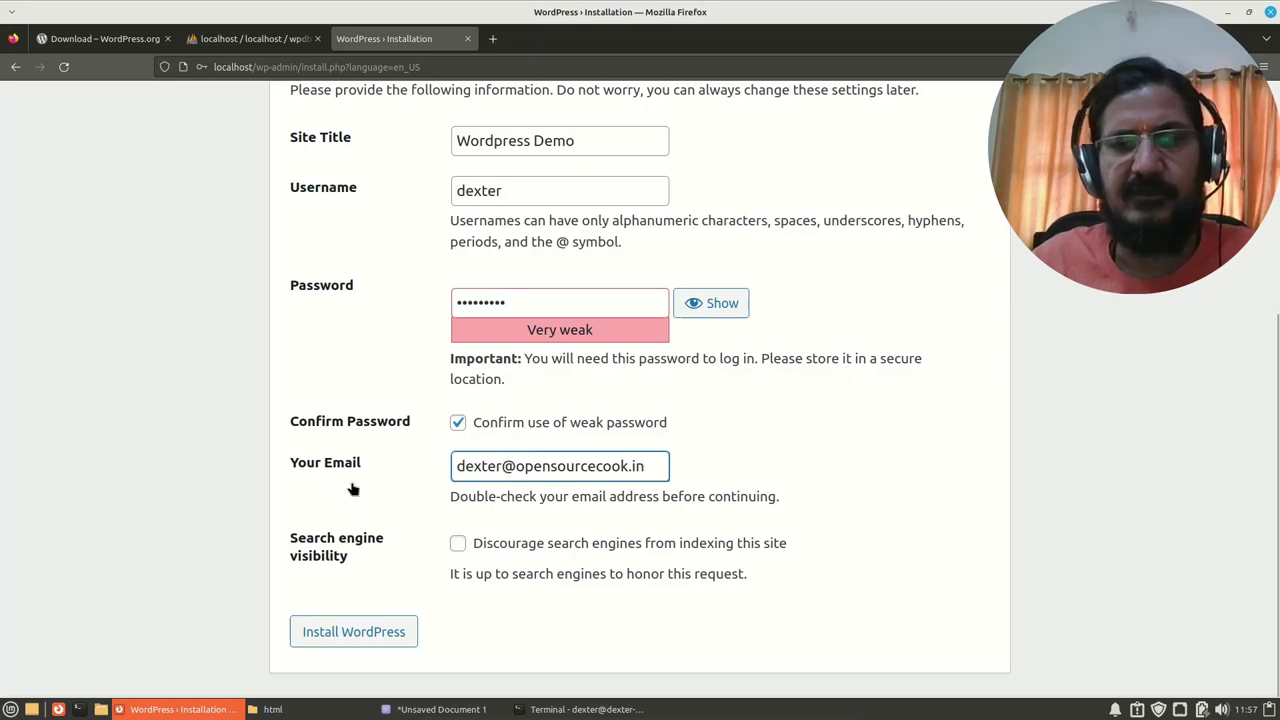
left_click(384, 629)
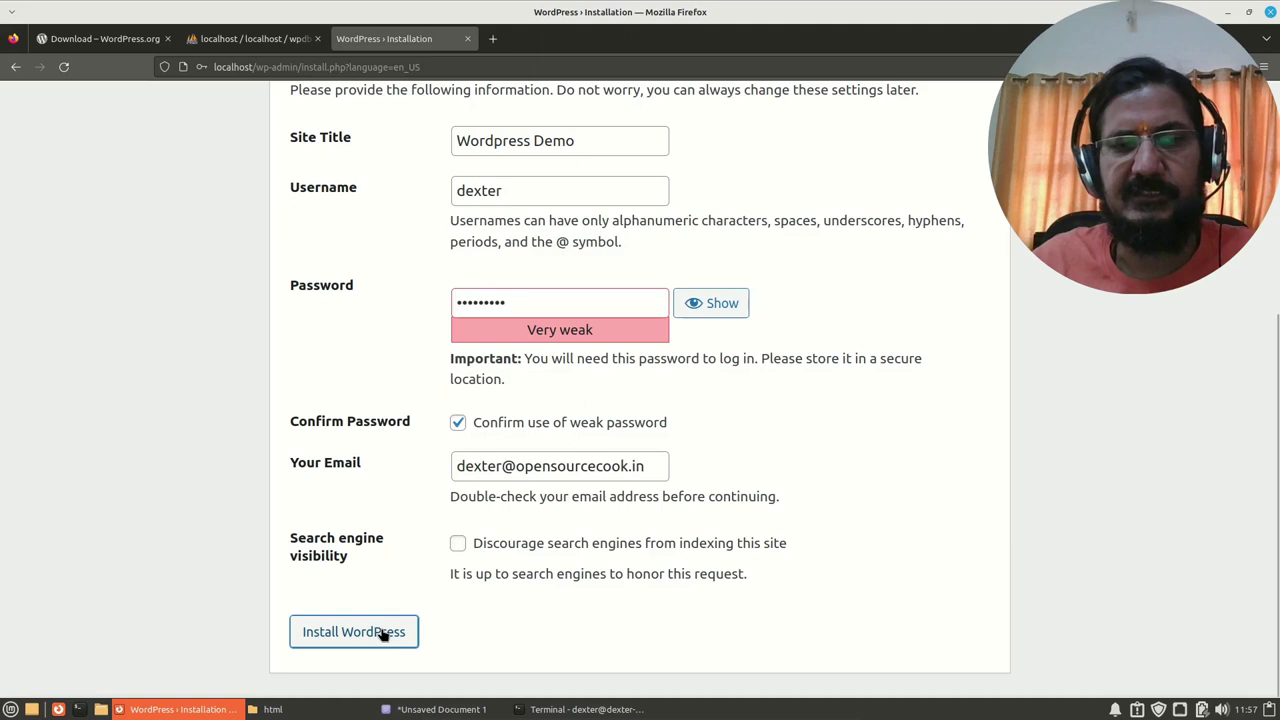
Step: Log in from the Success page with the admin username and password, declining browser password saving
left_click(346, 236)
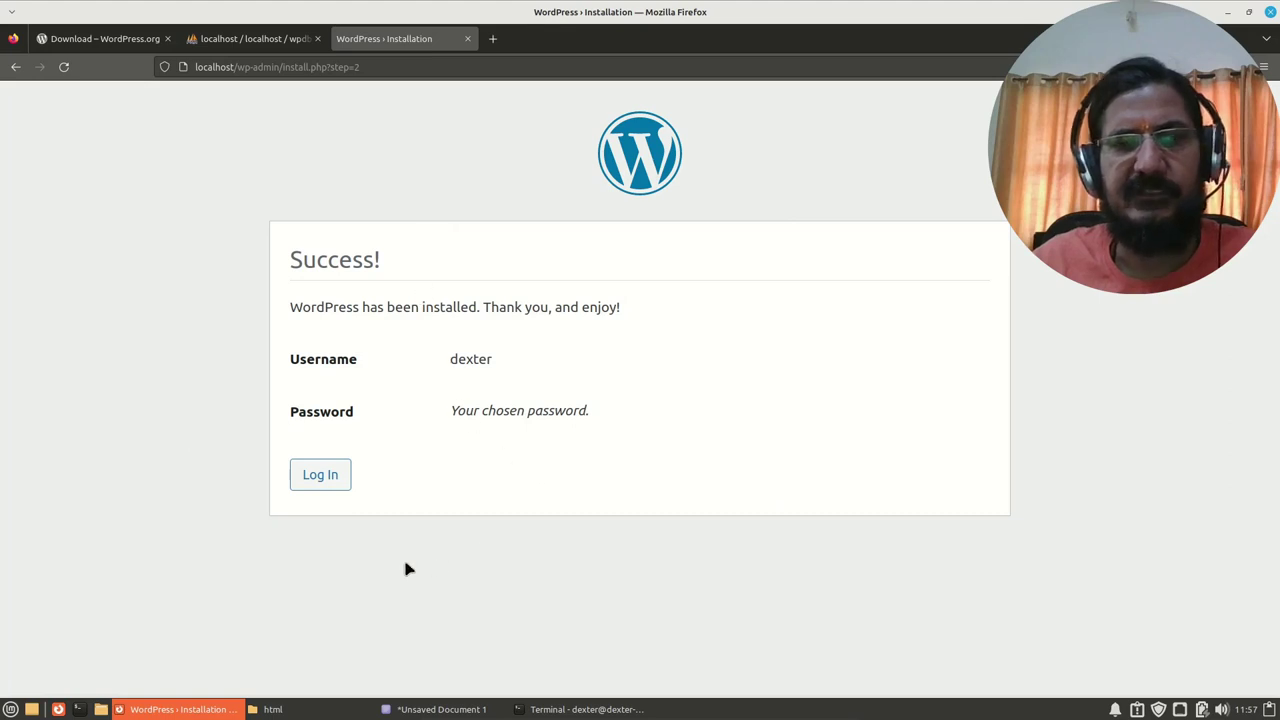
left_click(322, 478)
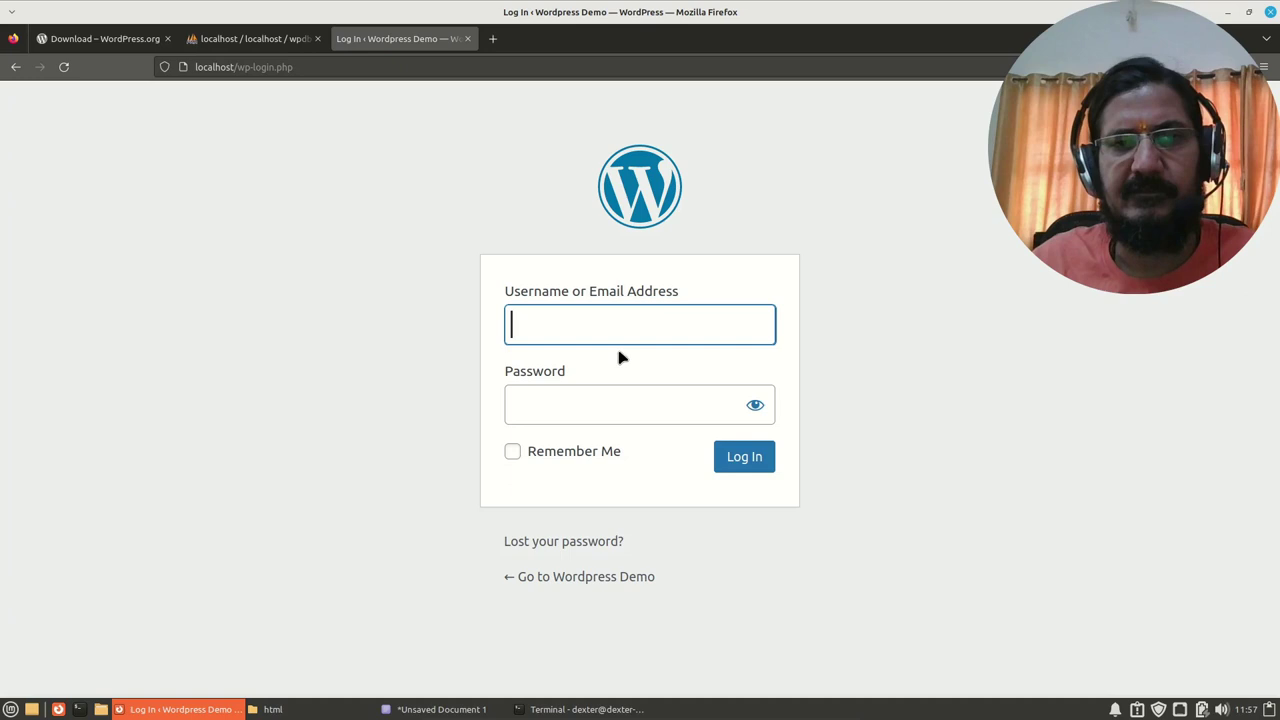
type("dexter")
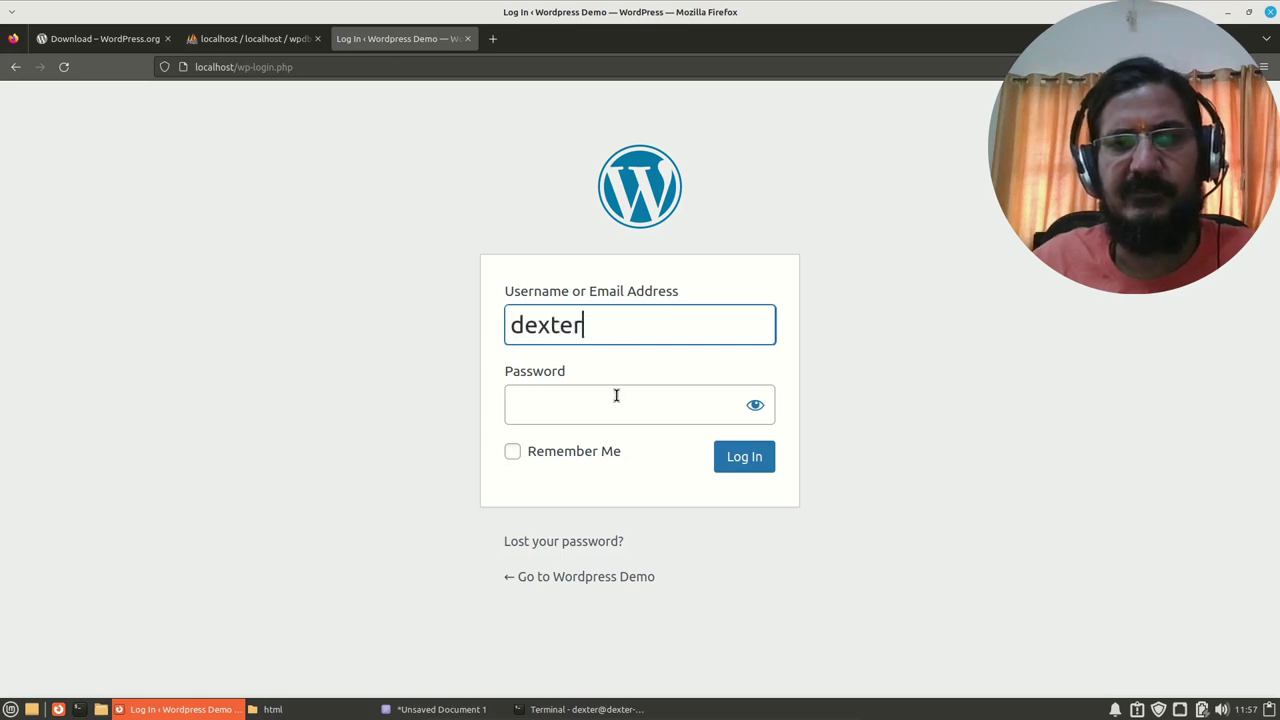
left_click(616, 400)
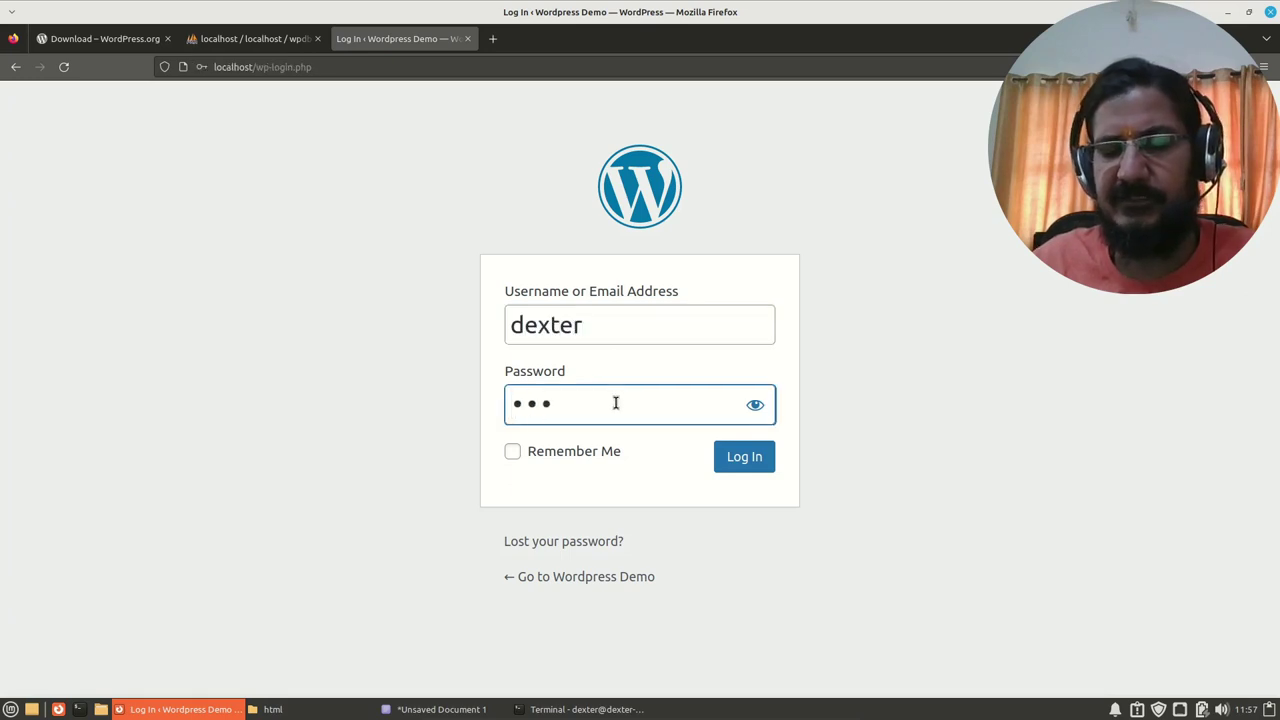
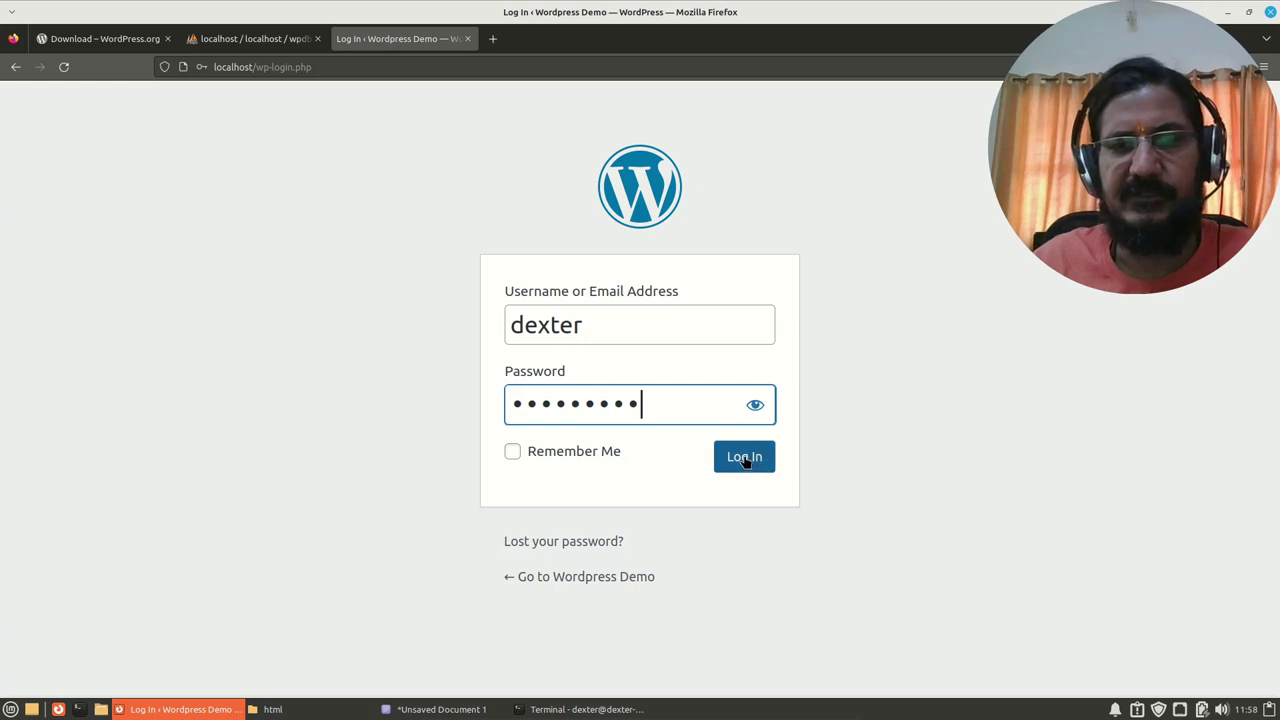
left_click(744, 458)
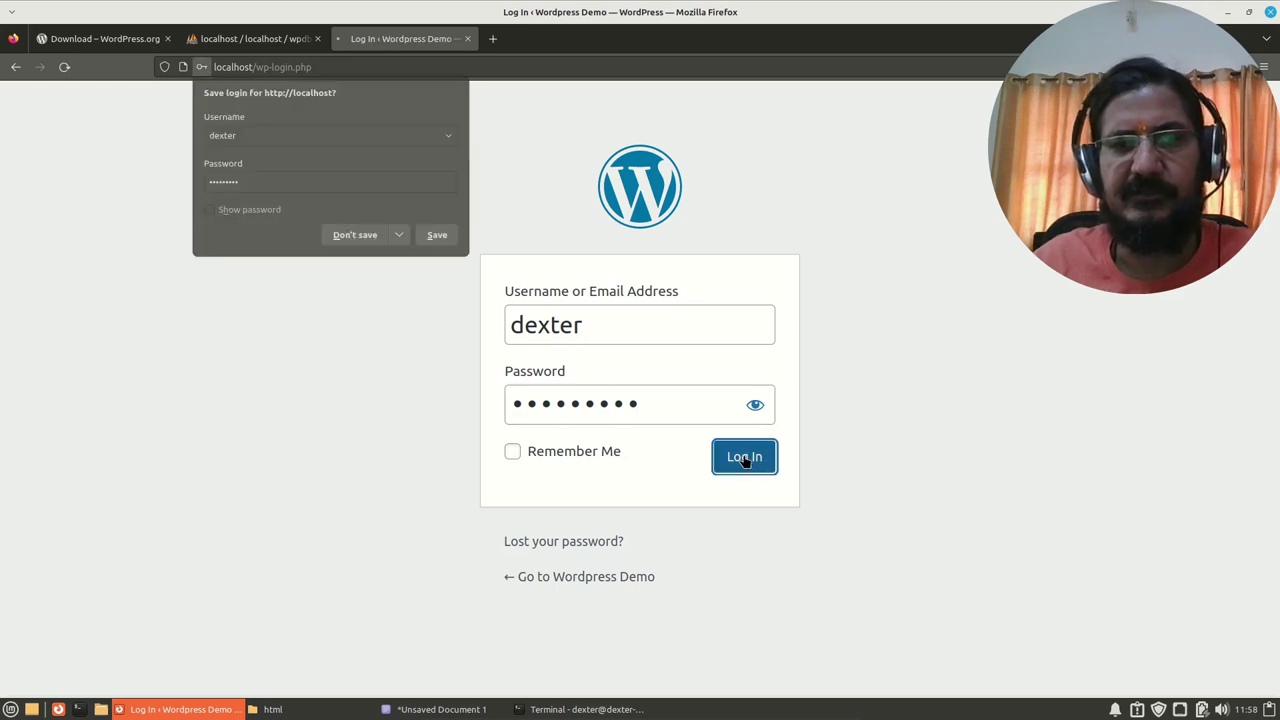
left_click(352, 240)
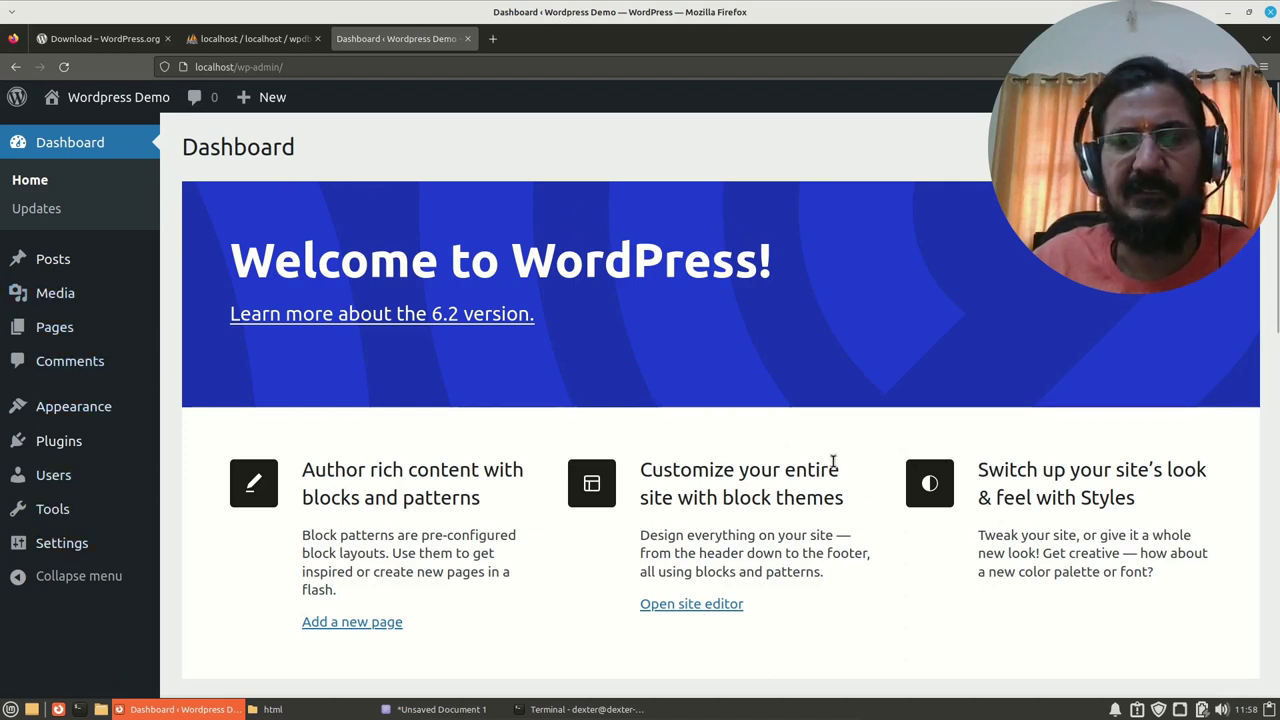
Step: Visit the Wordpress Demo front page from the admin bar and scroll through the Hello world! post
mouse_move(112, 100)
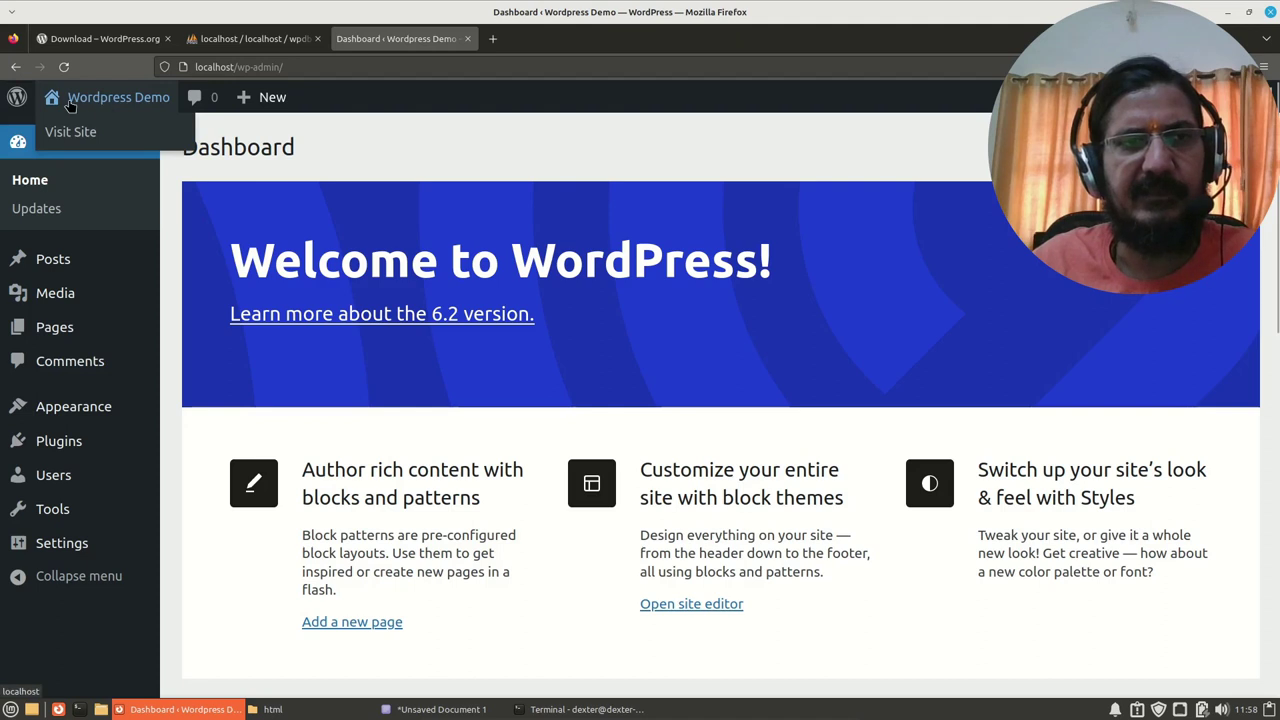
left_click(72, 133)
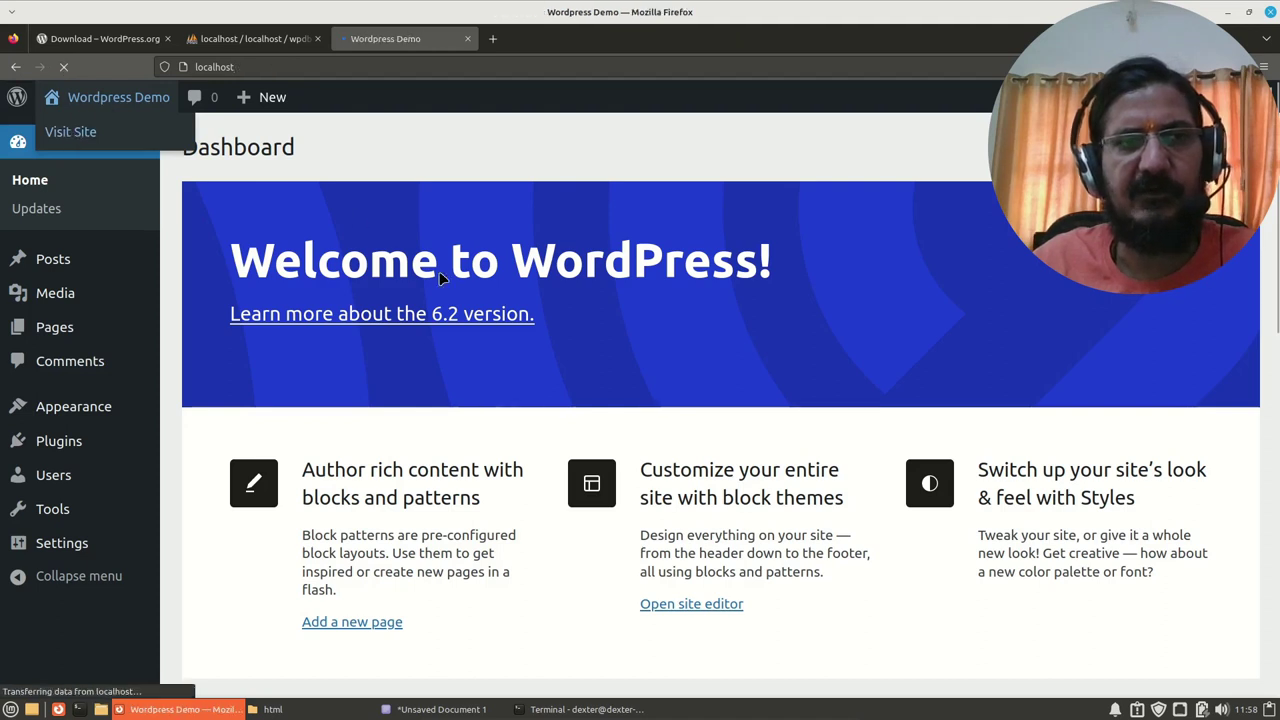
scroll(447, 443, "down", 5)
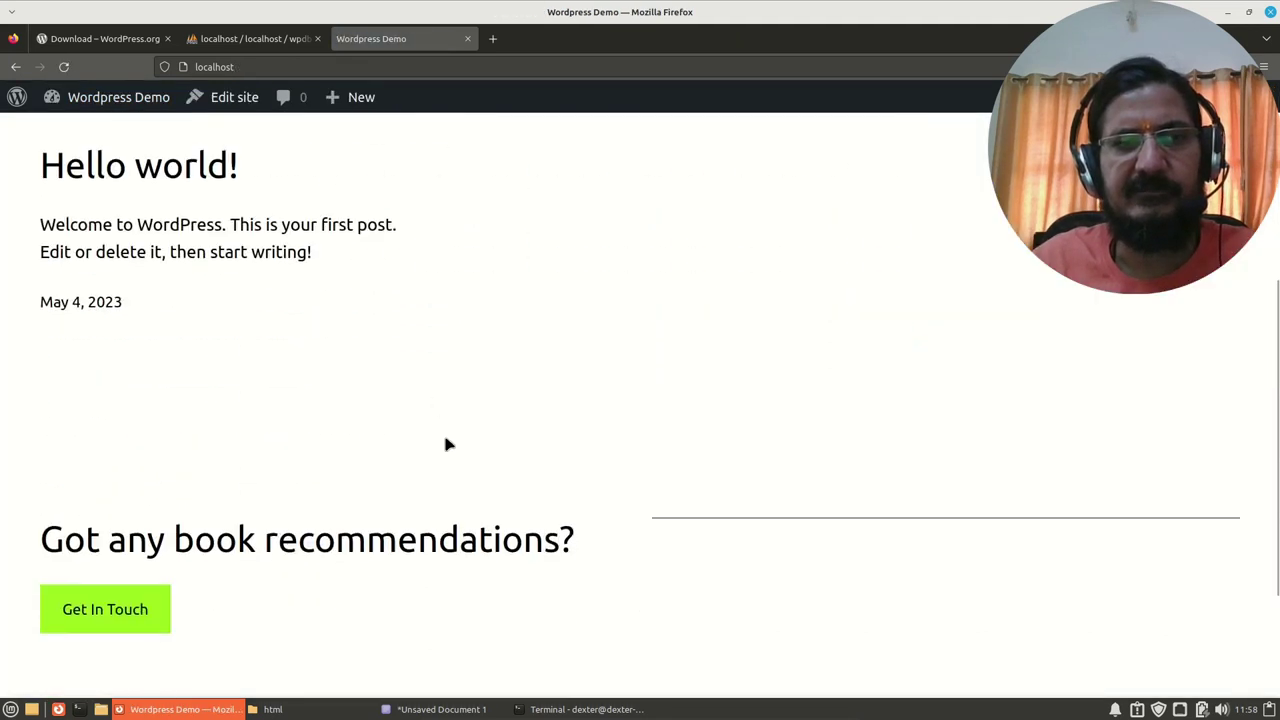
scroll(447, 443, "up", 5)
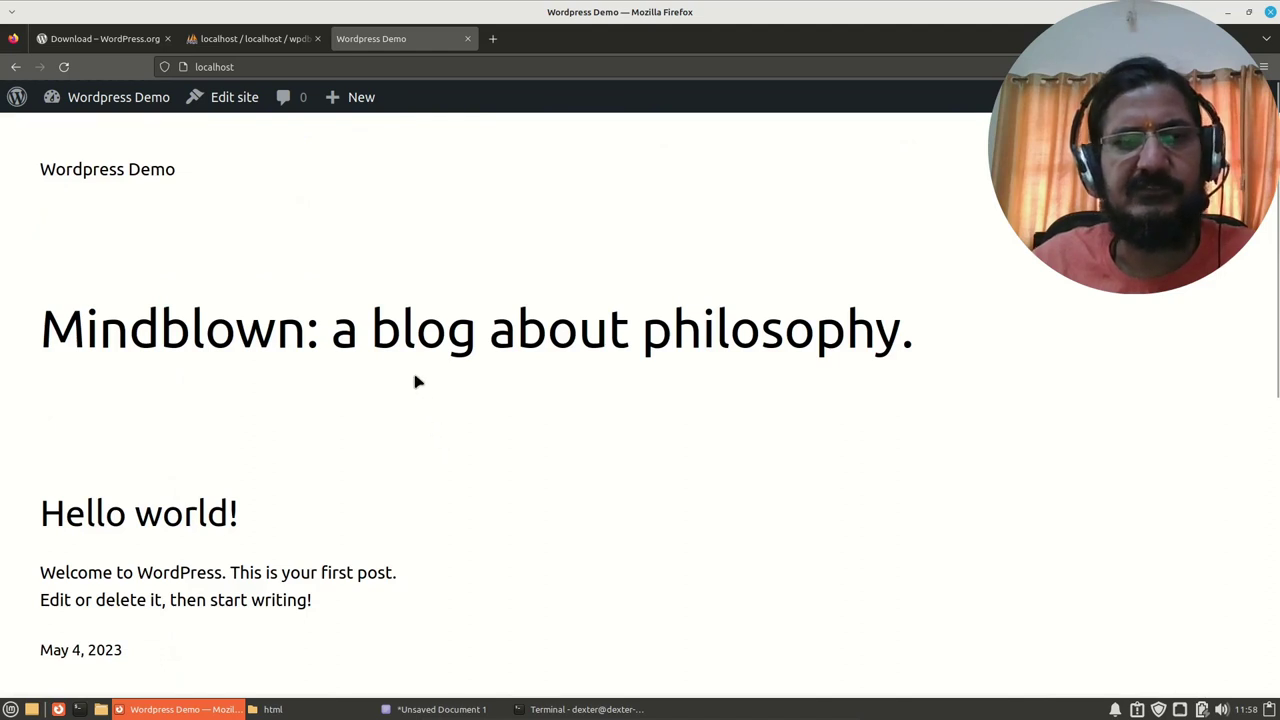
scroll(414, 378, "down", 5)
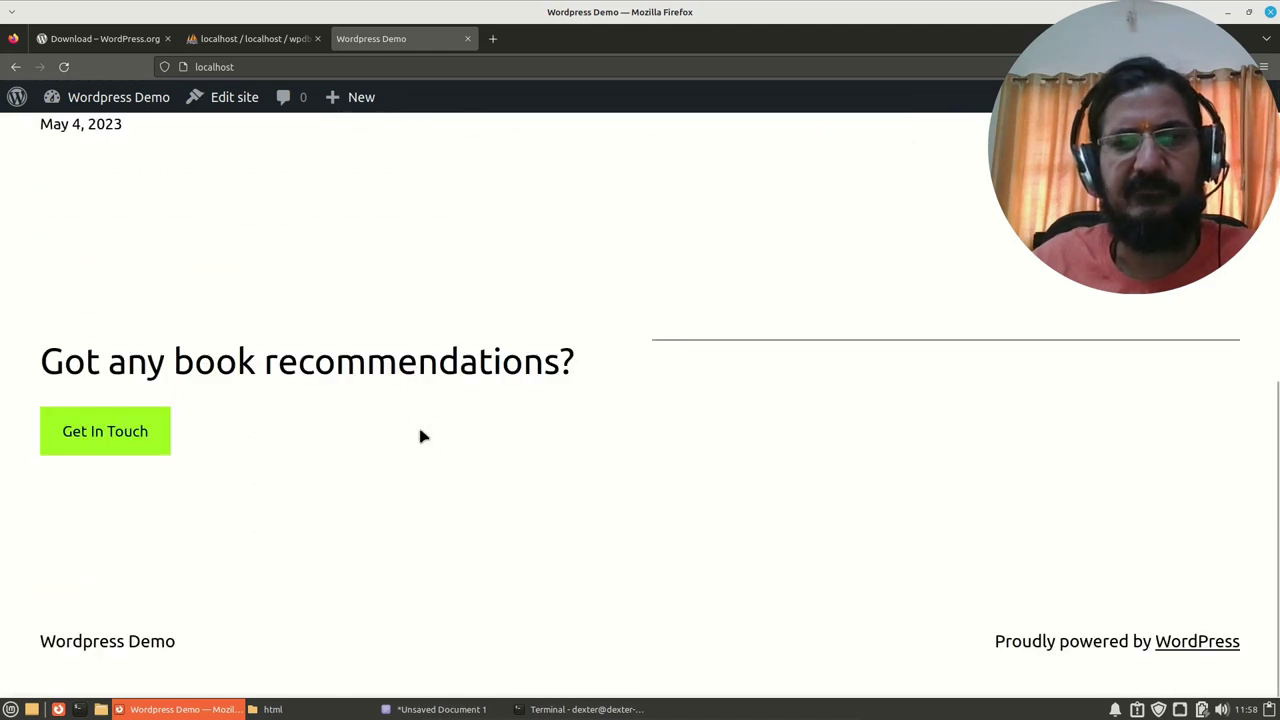
scroll(420, 434, "up", 5)
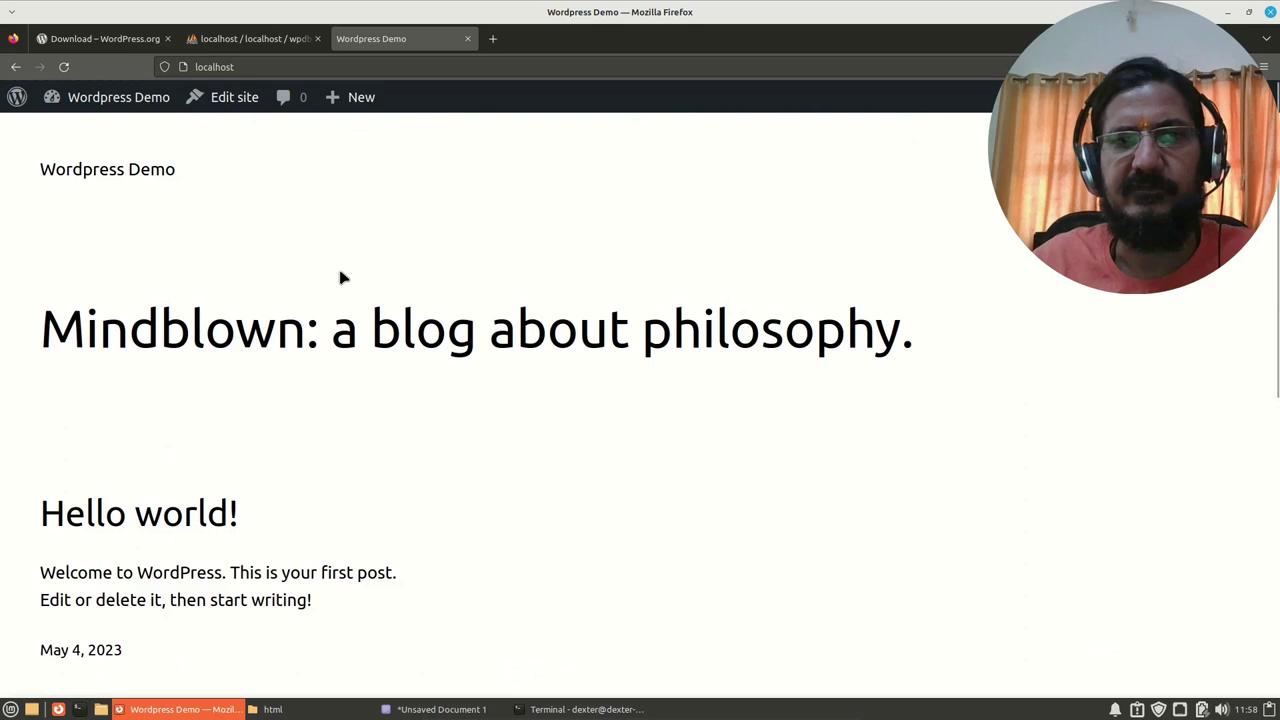